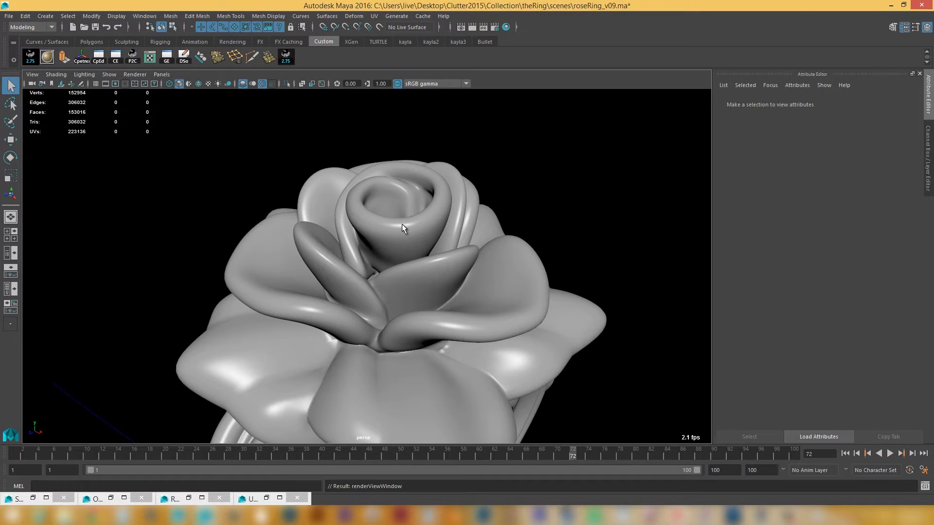
Step: Switch the rose mesh to vertex selection and select two vertices on the rim of the central bud
left_click_drag(430, 289, 427, 118, "alt")
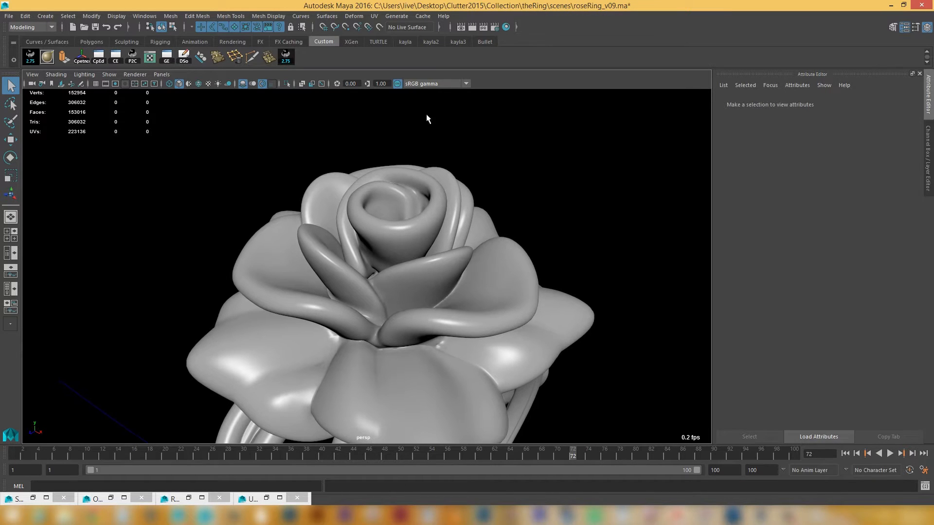
left_click(465, 27)
left_click(714, 40)
right_click_drag(437, 194, 444, 287, "alt")
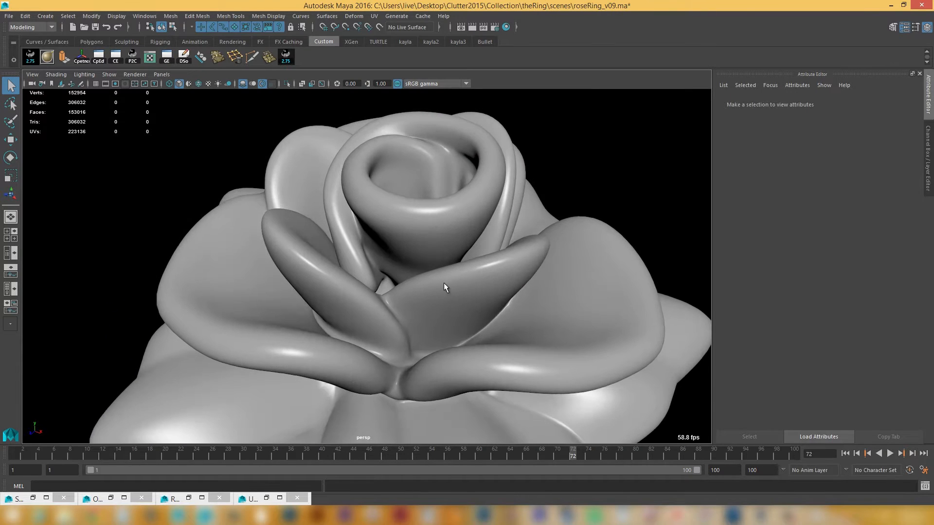
left_click_drag(465, 269, 315, 242, "alt")
right_click(345, 218)
left_click(325, 219)
left_click(328, 223)
right_click_drag(315, 242, 374, 311, "alt")
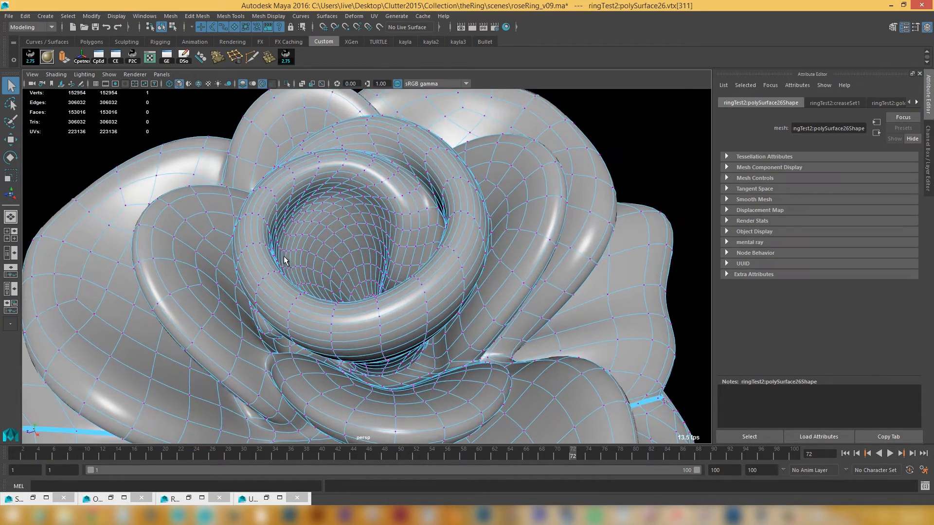
left_click(280, 247, "shift")
left_click_drag(300, 271, 391, 221, "alt")
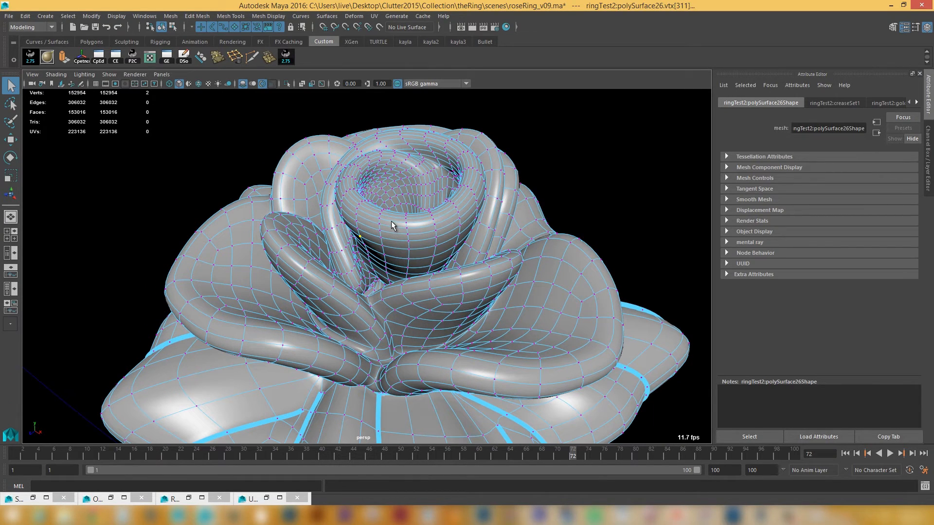
Step: Look over the built-in measure tools, return the rose mesh to object mode and clear the selection
left_click_drag(385, 223, 234, 176, "alt")
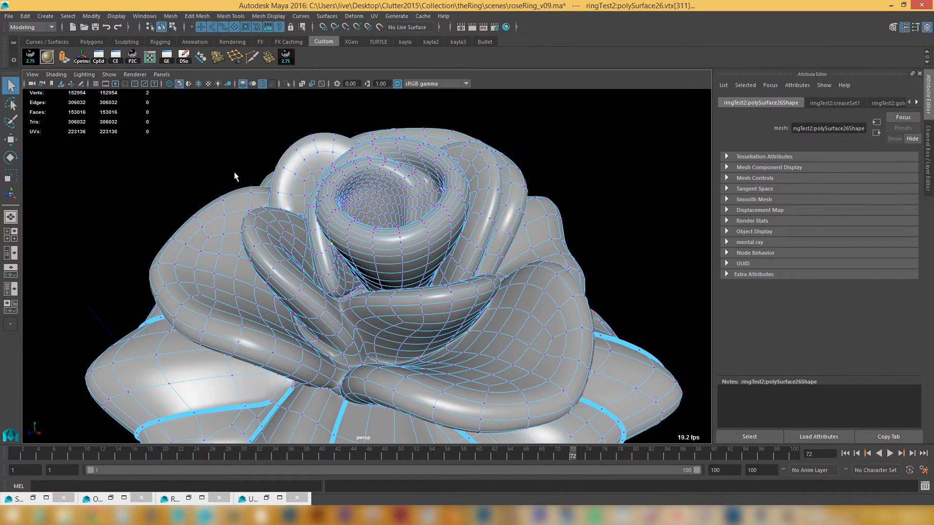
left_click(54, 14)
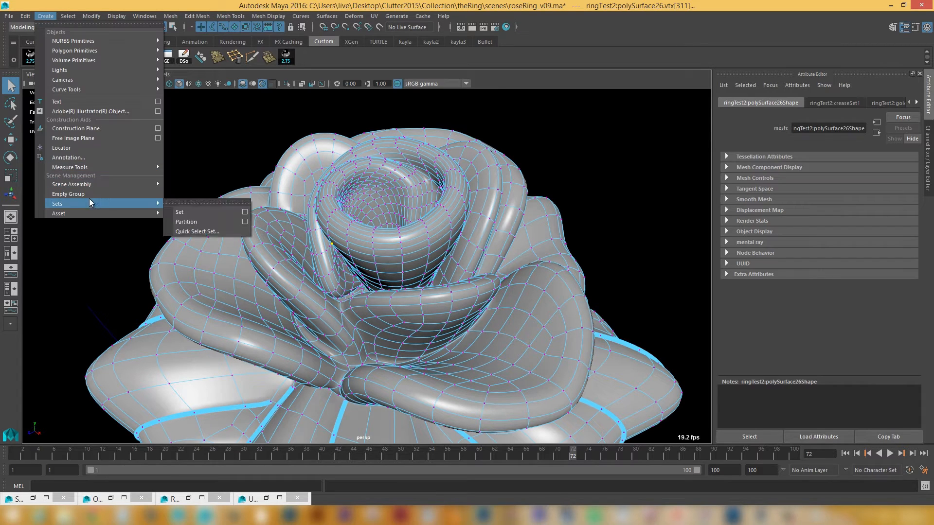
mouse_move(126, 167)
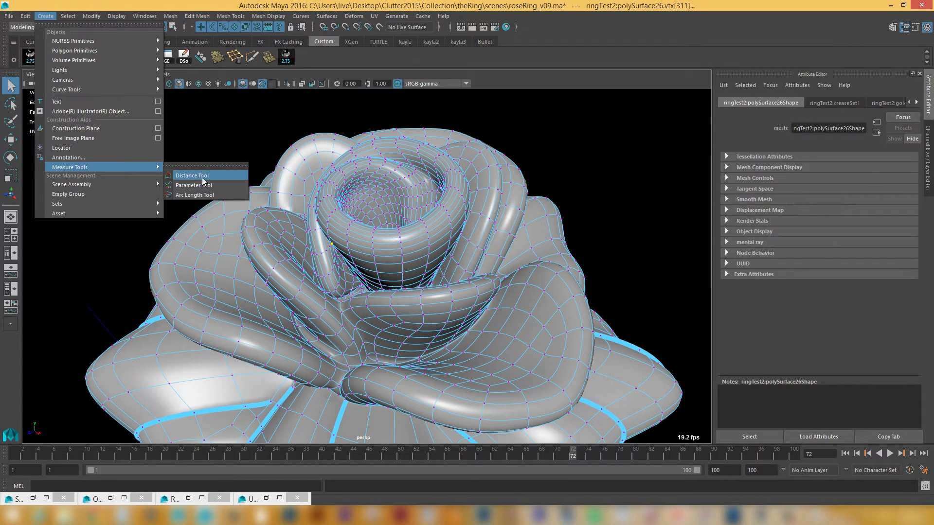
scroll(426, 187, "up", 5)
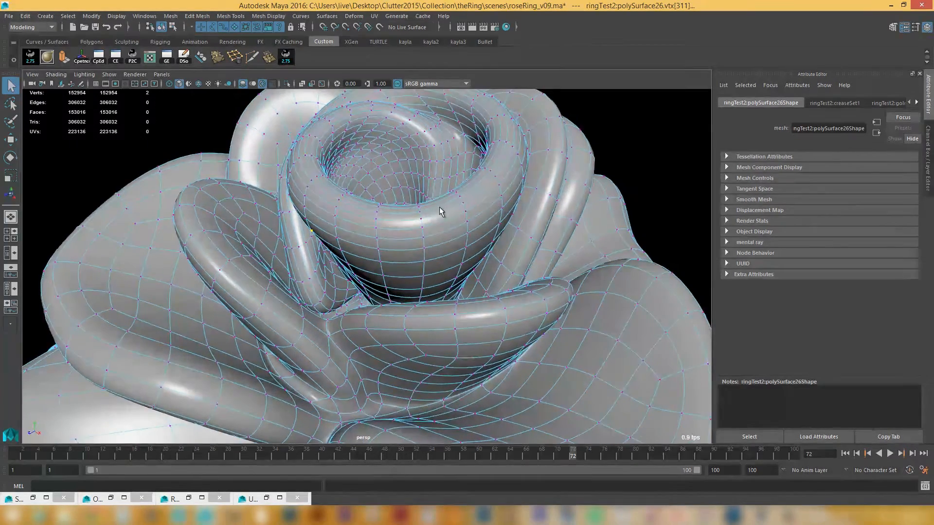
scroll(443, 211, "down", 3)
scroll(387, 233, "up", 4)
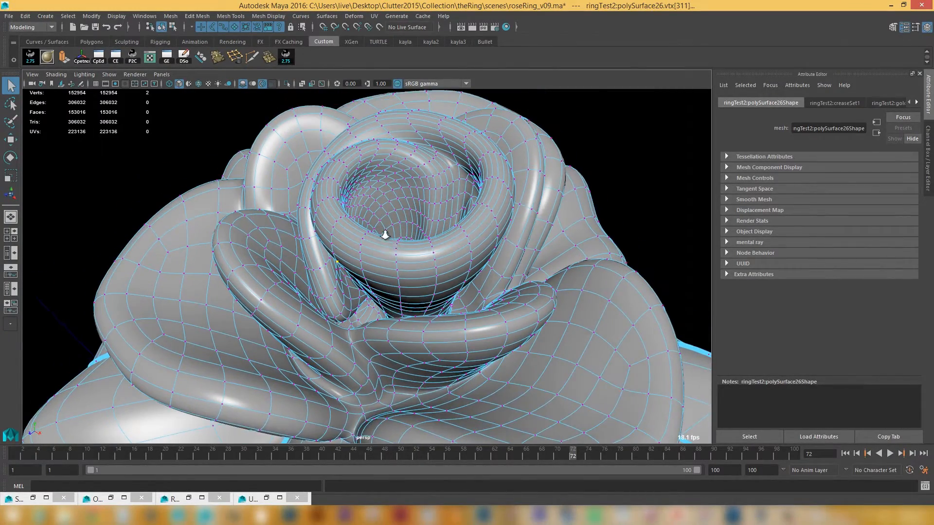
left_click_drag(379, 265, 419, 306, "alt")
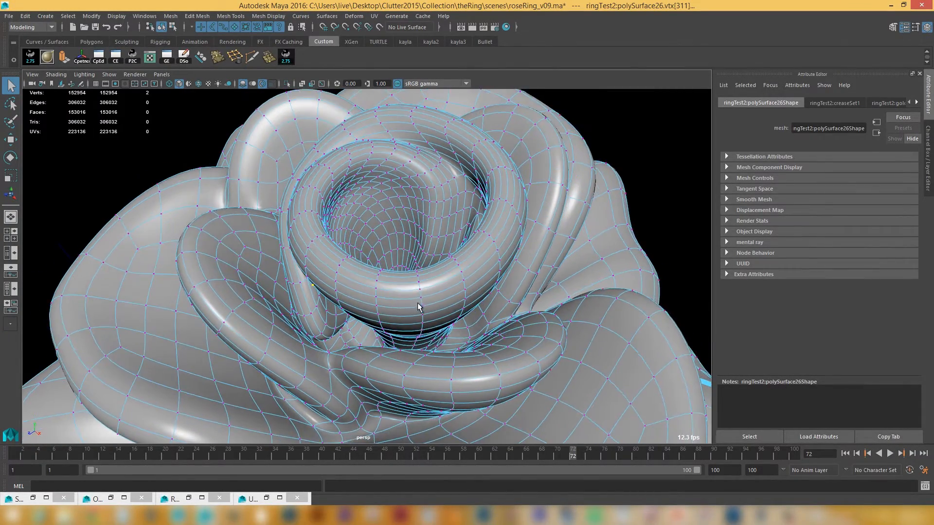
right_click_drag(419, 306, 379, 265, "alt")
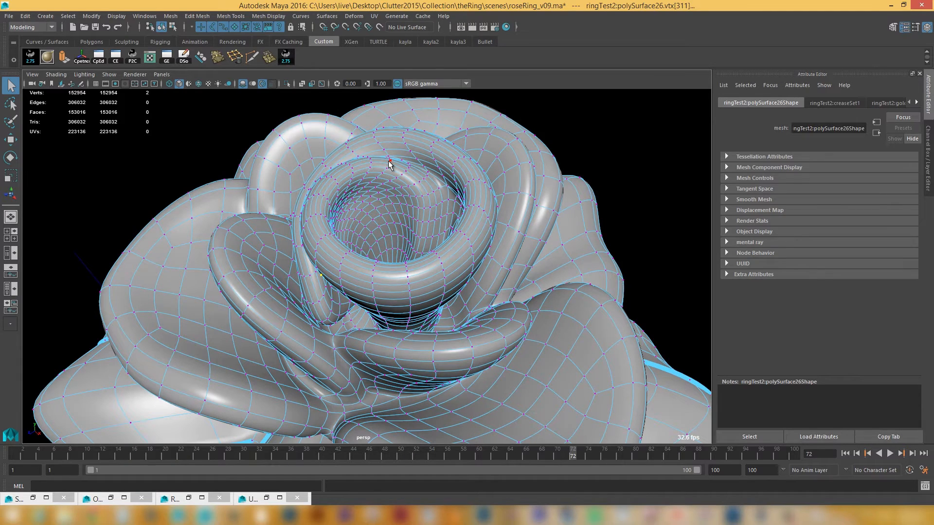
key("F8")
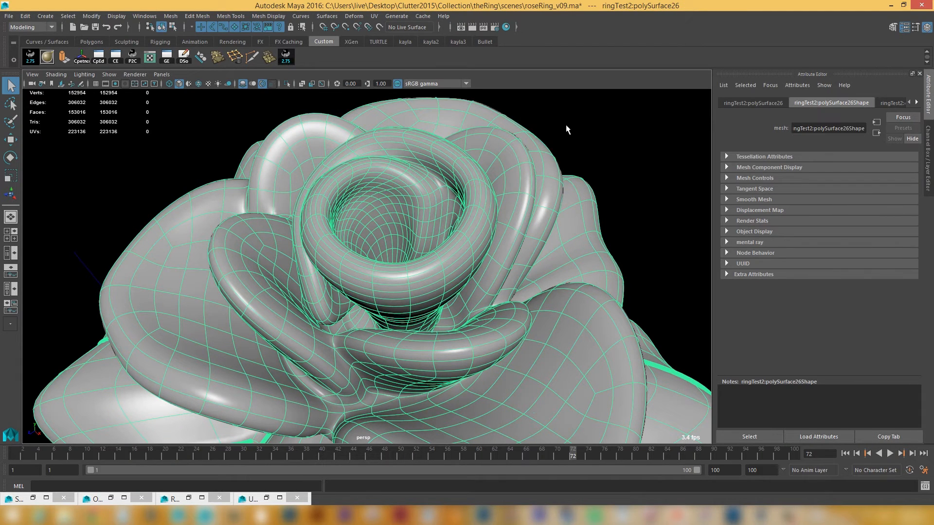
left_click(560, 123)
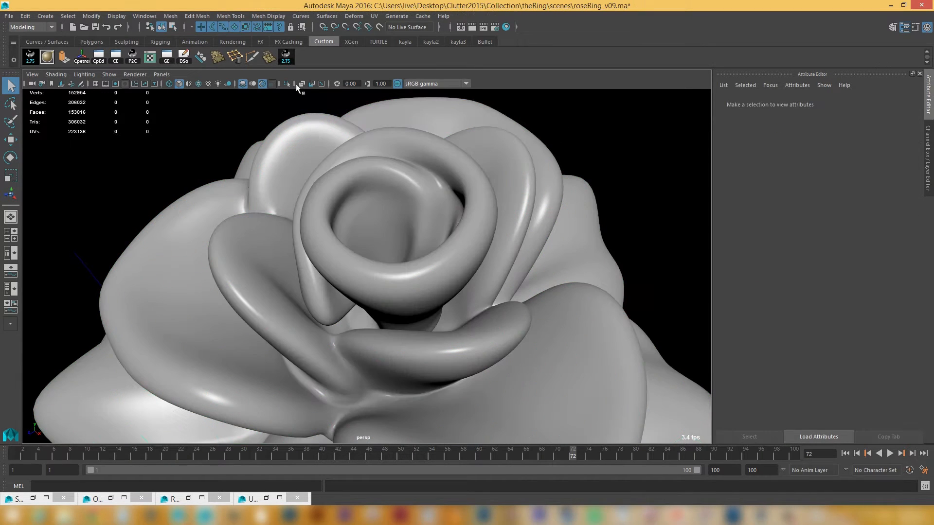
Step: Open the Dark Arts v2.75 tool and measure the distance between two vertices on the bud's outer rim
left_click(286, 57)
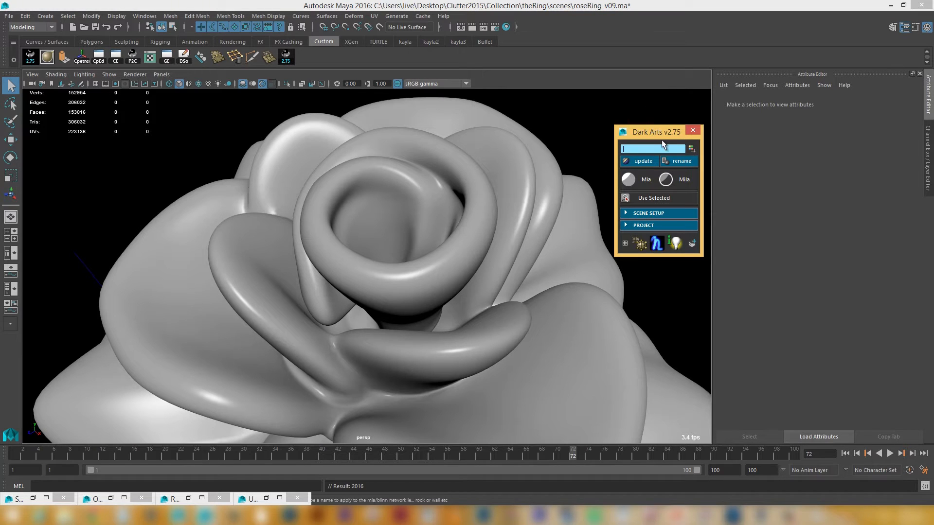
scroll(331, 217, "up", 3)
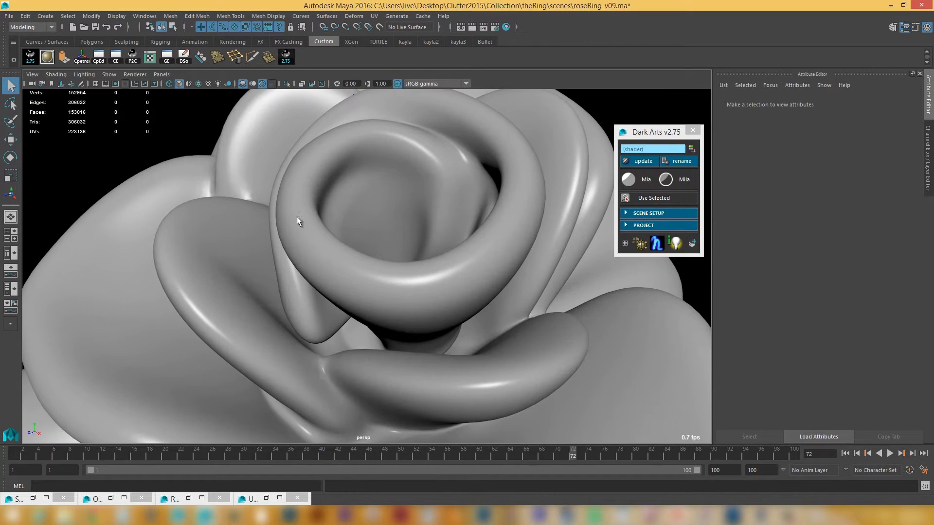
right_click_drag(297, 207, 256, 205)
left_click_drag(341, 239, 316, 225, "alt")
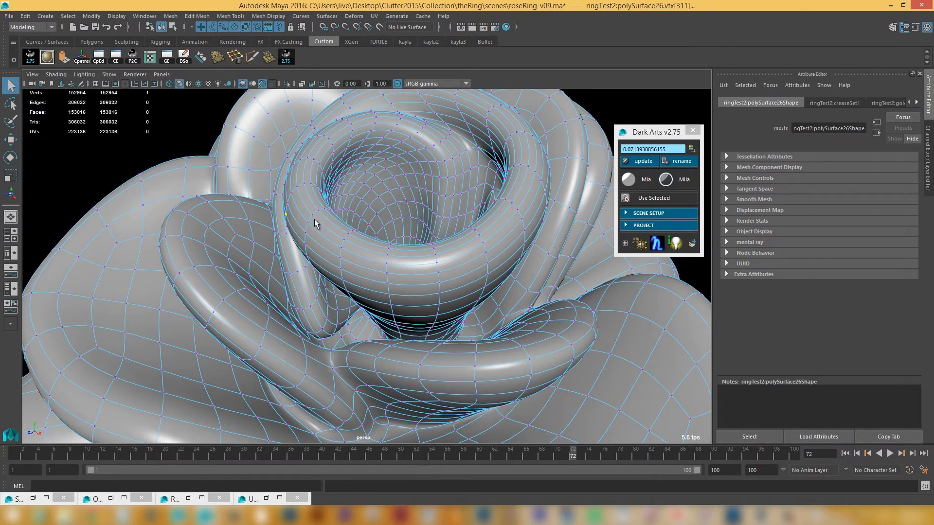
left_click(314, 215, "shift")
left_click(314, 214, "shift")
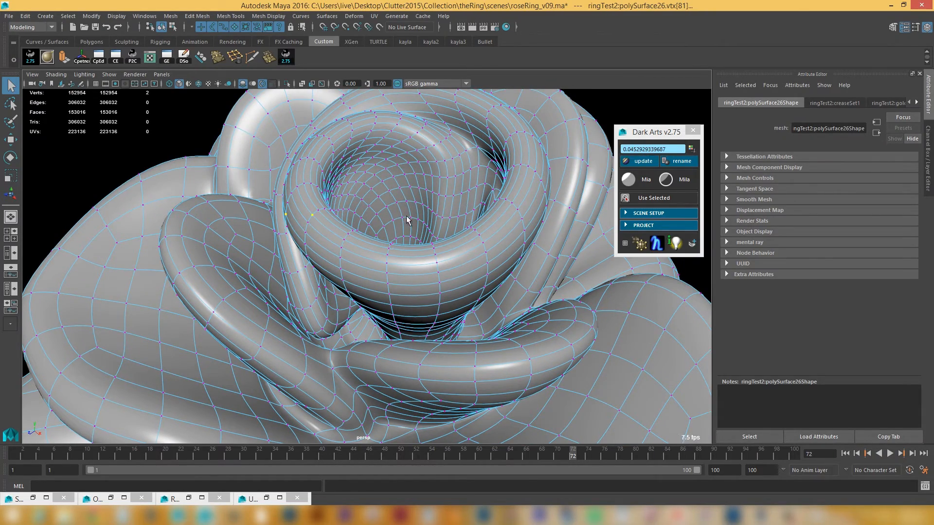
Step: Measure the bud's wall thickness between an outer vertex and an inner vertex of the rim
left_click_drag(394, 223, 380, 226, "alt")
right_click_drag(380, 226, 330, 265, "alt")
left_click_drag(311, 243, 333, 269, "alt")
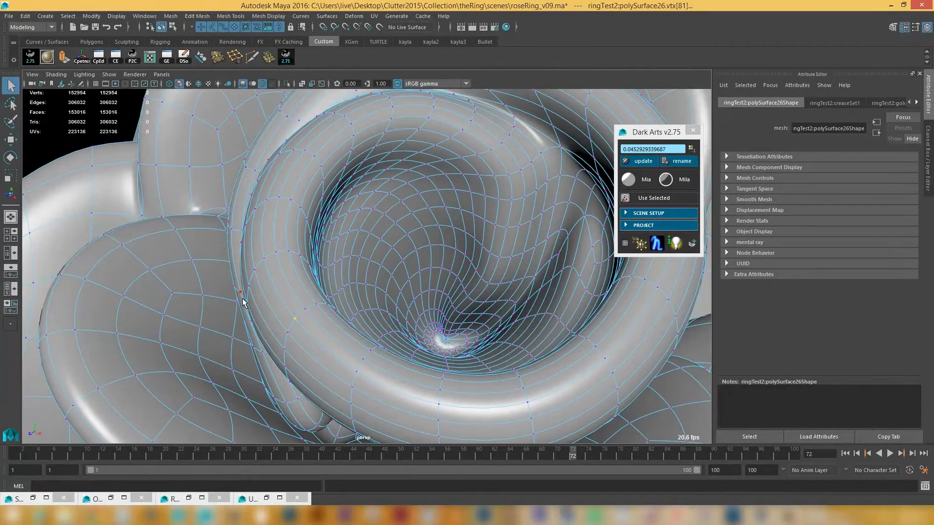
left_click_drag(248, 305, 233, 250, "alt")
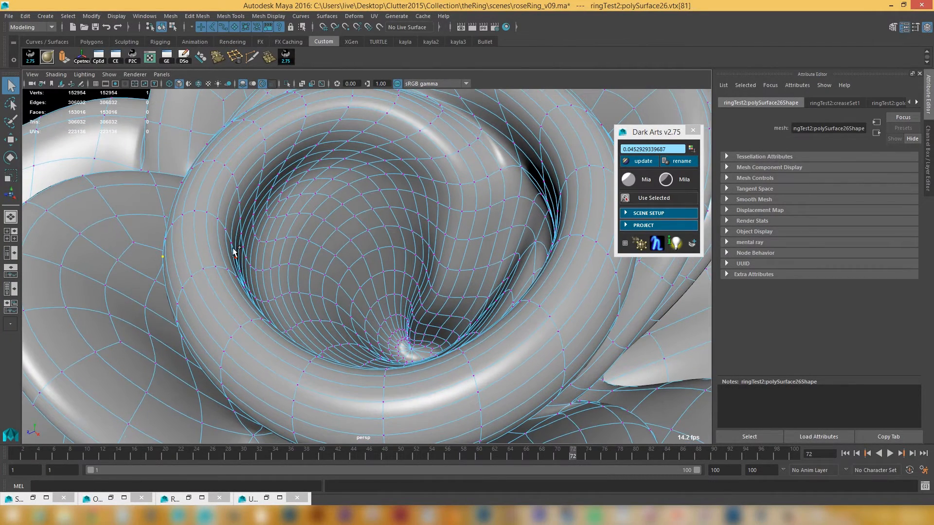
left_click(232, 243, "shift")
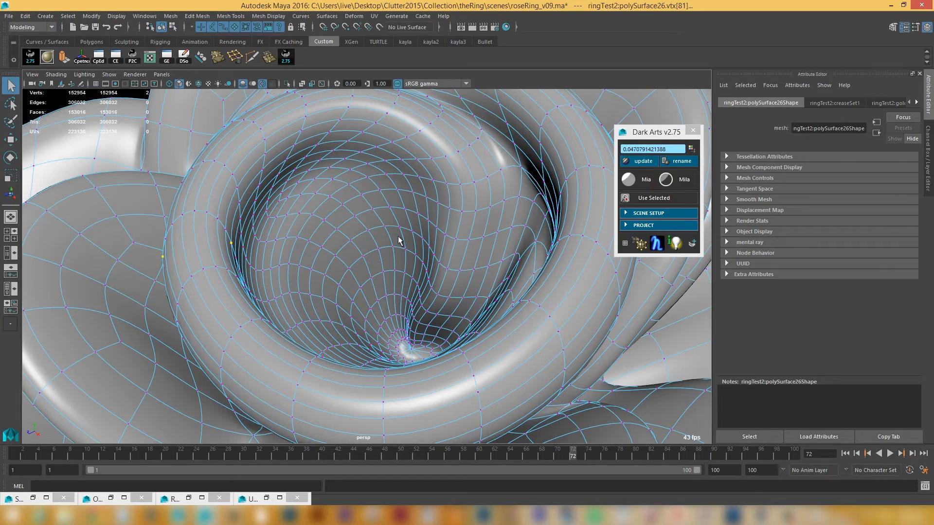
Step: Measure the thickness of the small front petal between an outer and an inner vertex
mouse_move(291, 307)
left_mouse_down("alt")
mouse_move(255, 273)
mouse_move(278, 265)
mouse_move(308, 298)
mouse_move(338, 291)
mouse_move(289, 296)
left_mouse_up("alt")
left_click(305, 286)
left_click(274, 264, "shift")
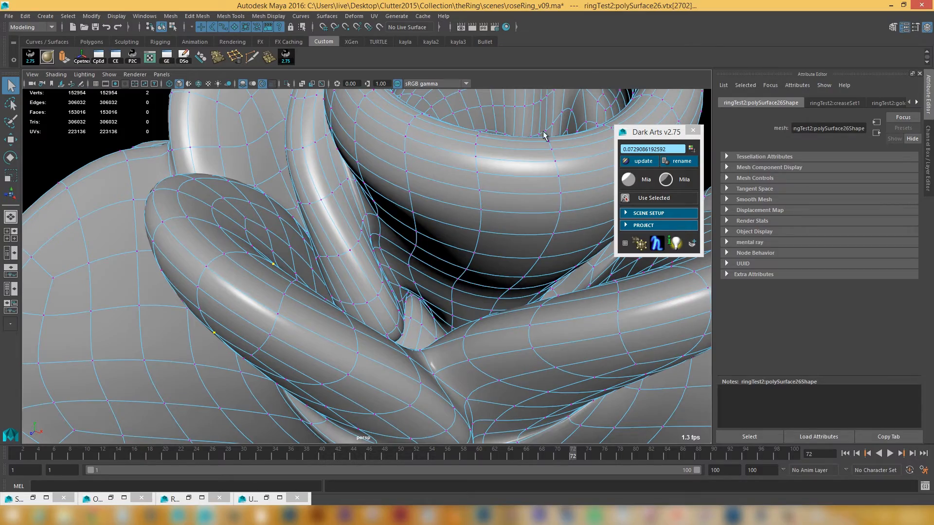
Step: Measure the distance between two vertices on opposite sides of the large upper petal
left_click_drag(544, 135, 494, 319, "alt")
left_click(489, 340)
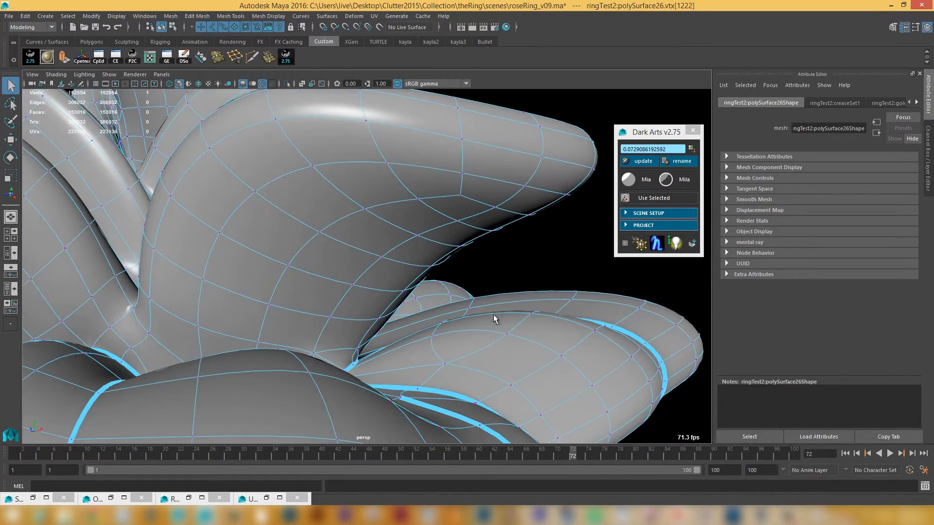
left_click(493, 232, "shift")
left_click_drag(492, 232, 499, 285, "alt")
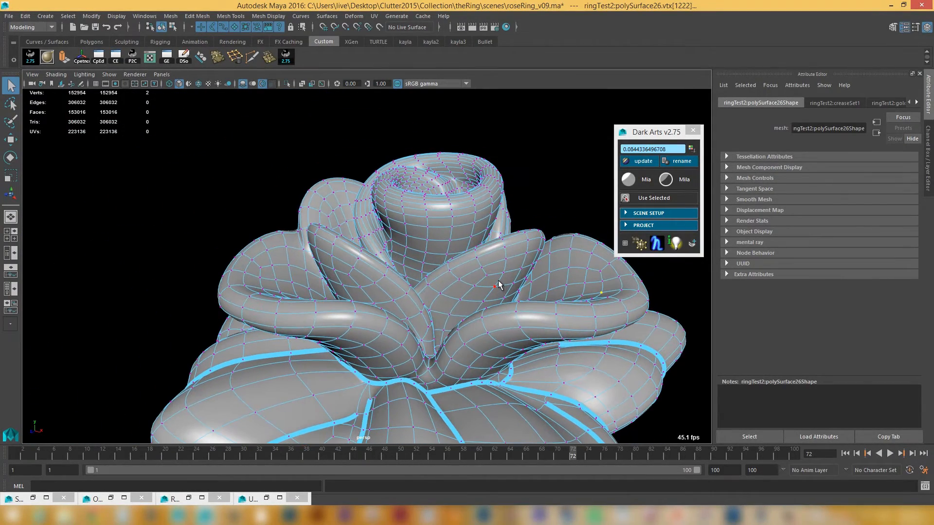
Step: Return the rose mesh to object mode and clear the selection
key("F8")
key("F8")
left_click(524, 159)
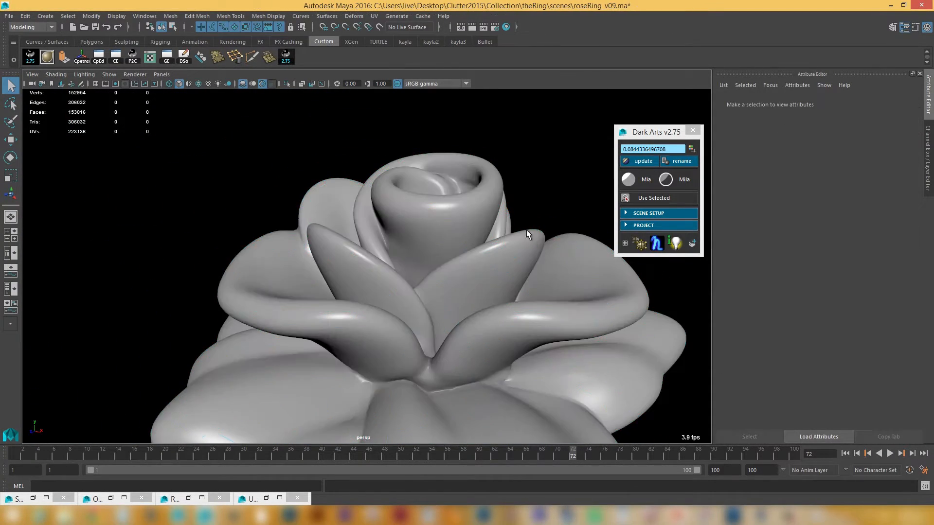
Step: Create a polygon cube and move it clear of the ring band
right_click_drag(526, 229, 488, 202, "alt")
middle_click_drag(488, 202, 480, 230, "alt")
right_click_drag(522, 192, 520, 217, "shift")
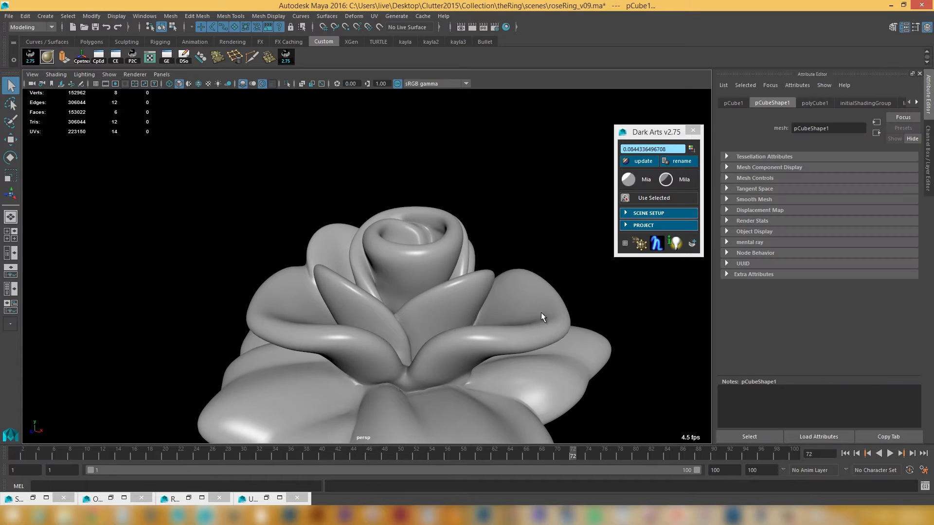
right_click_drag(541, 314, 431, 317, "alt")
middle_click_drag(431, 317, 347, 152, "alt")
middle_click_drag(413, 230, 385, 127, "alt")
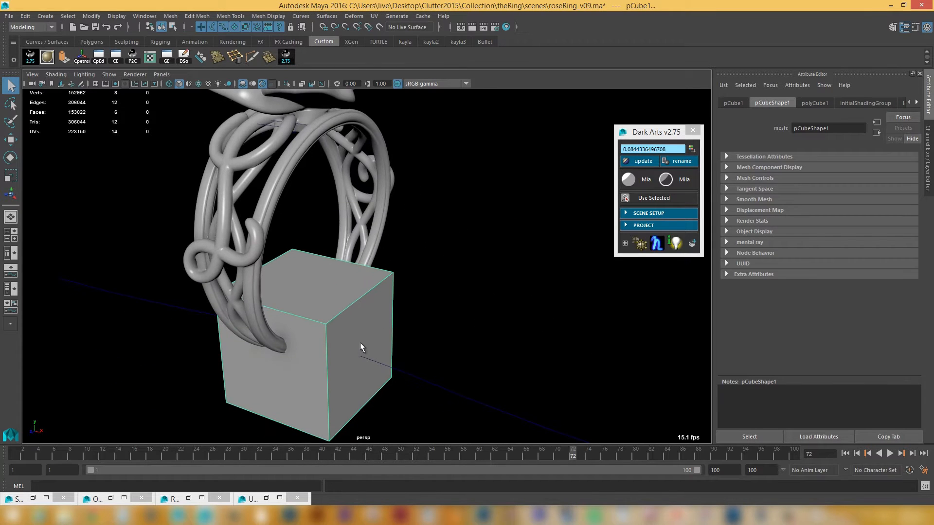
left_click(366, 309)
key("w")
left_click_drag(350, 349, 618, 359)
Step: Duplicate the cube and place the copy beside the original with a gap between them
middle_click_drag(517, 305, 393, 244, "alt")
left_click_drag(395, 250, 703, 253, "alt")
key("ctrl+d")
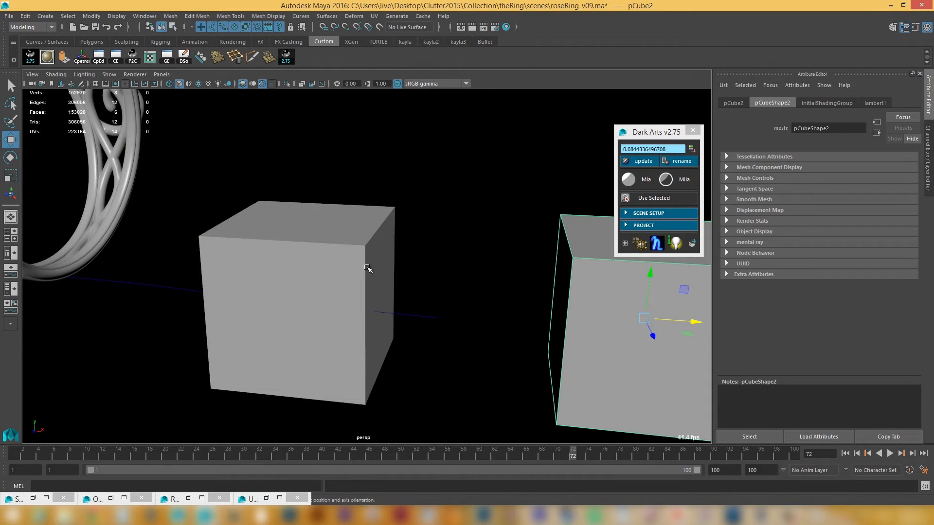
Step: Select both cubes and measure the distance between them
left_click(364, 267)
left_click_drag(472, 306, 447, 292, "alt")
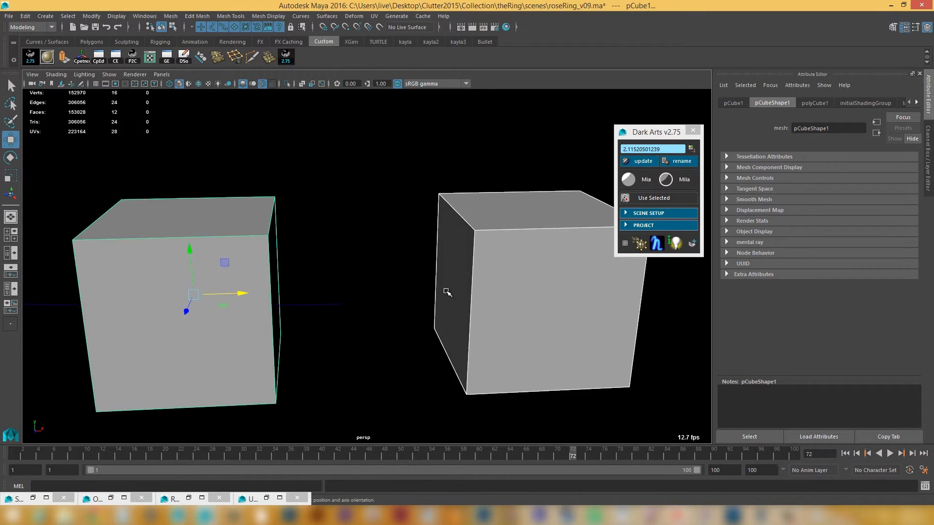
right_click_drag(522, 363, 494, 332, "alt")
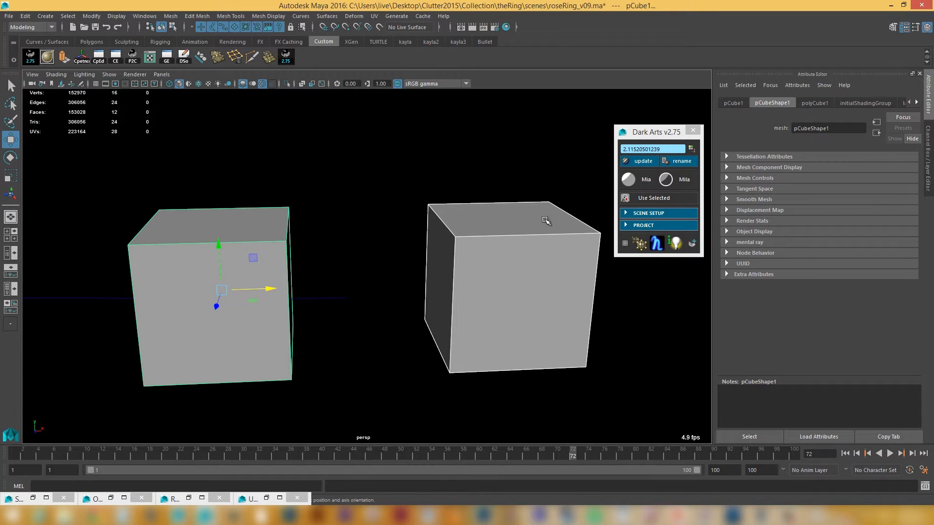
Step: Move the duplicated cube farther from the original and back closer, ending about 1.48 units apart
left_click(591, 341)
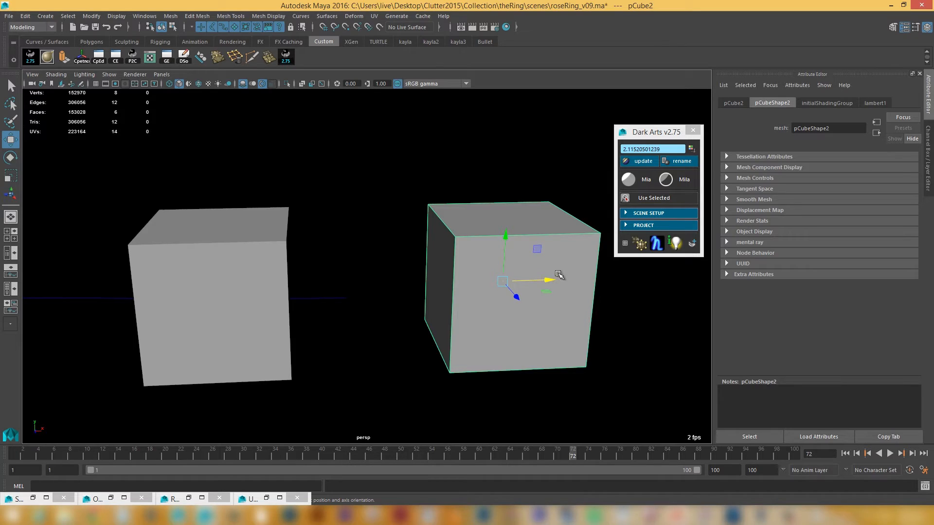
left_click_drag(548, 274, 673, 276)
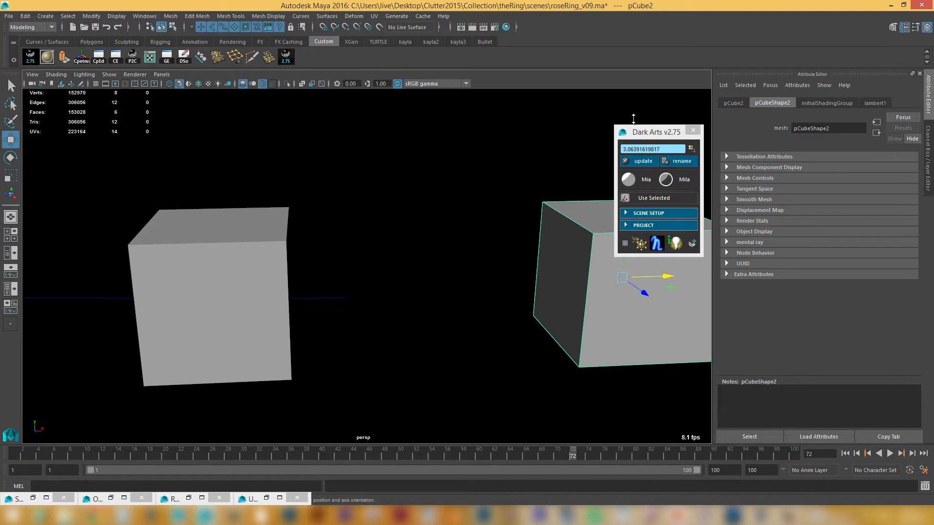
scroll(595, 301, "down", 1)
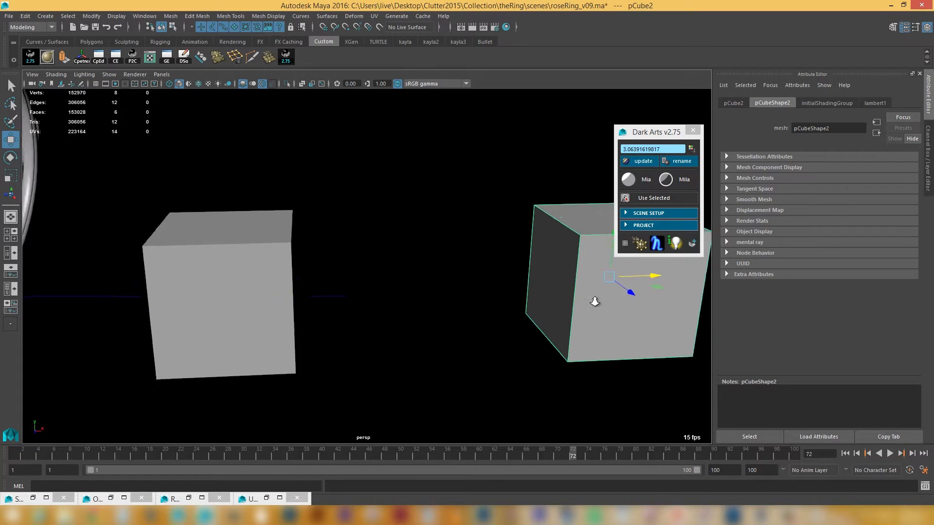
scroll(594, 302, "down", 1)
left_click_drag(628, 276, 452, 274)
scroll(475, 307, "up", 2)
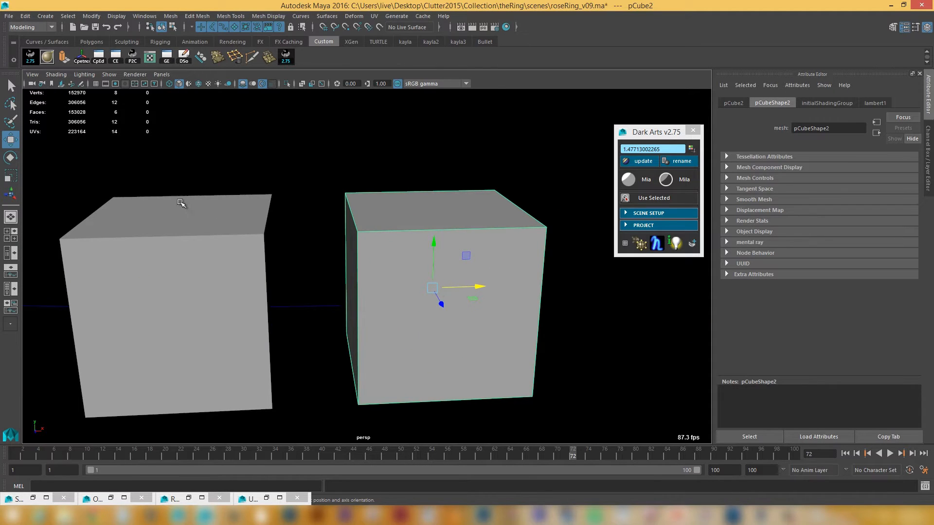
Step: Run the Selection to Shelf script from the Dark Arts selection scripts
middle_click_drag(190, 207, 680, 420, "alt")
mouse_move(357, 327)
left_mouse_down("alt")
mouse_move(315, 326)
mouse_move(358, 329)
left_mouse_up("alt")
scroll(310, 305, "up", 3)
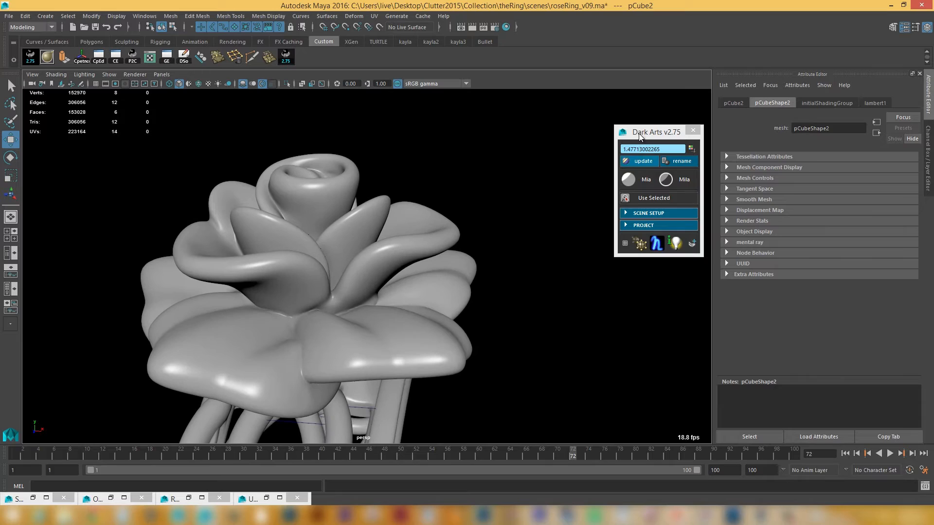
right_click(668, 147)
mouse_move(684, 239)
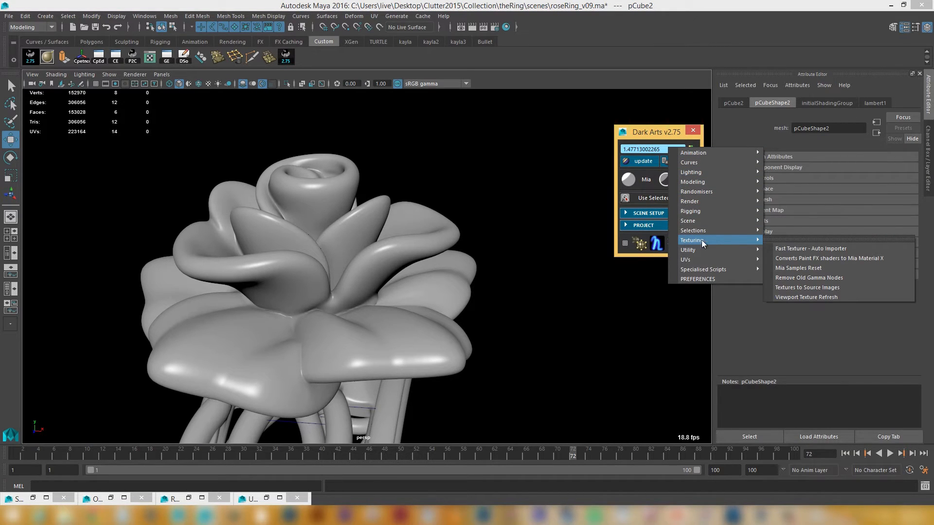
mouse_move(711, 232)
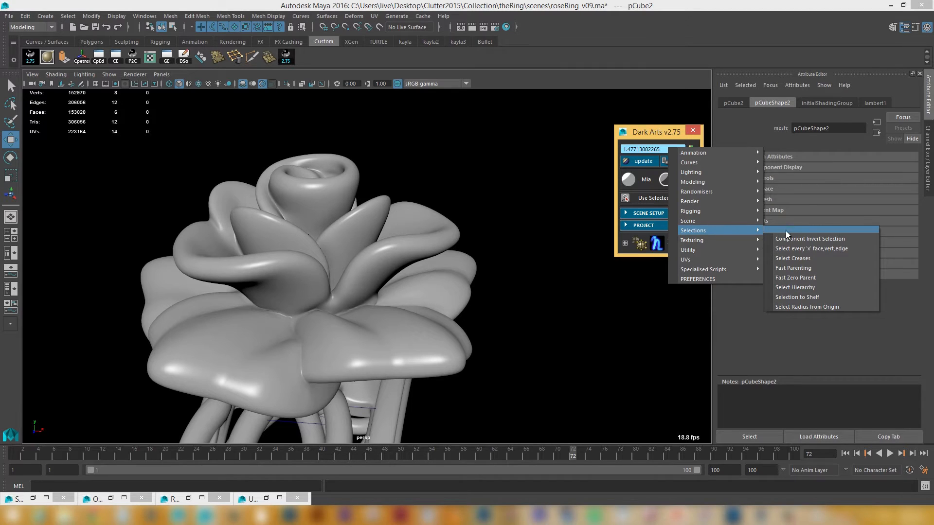
left_click(806, 296)
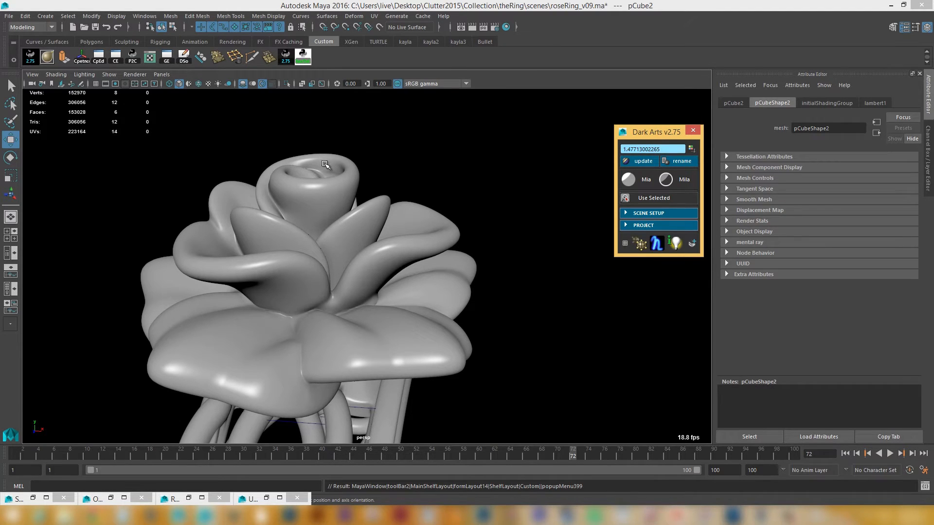
Step: Select the vertices at the top of the rose bud and save them as a shelf selection button
right_click_drag(325, 164, 289, 166)
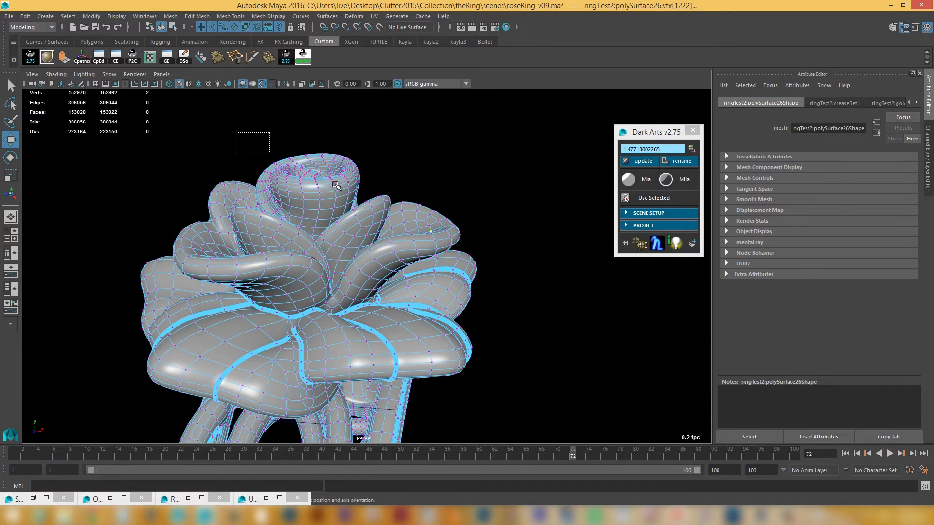
left_click_drag(336, 186, 384, 202)
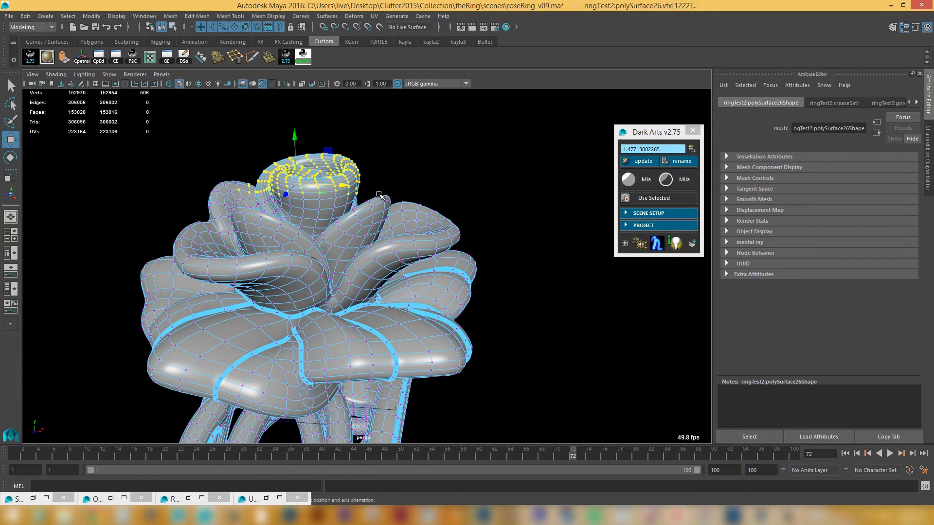
left_click(303, 57)
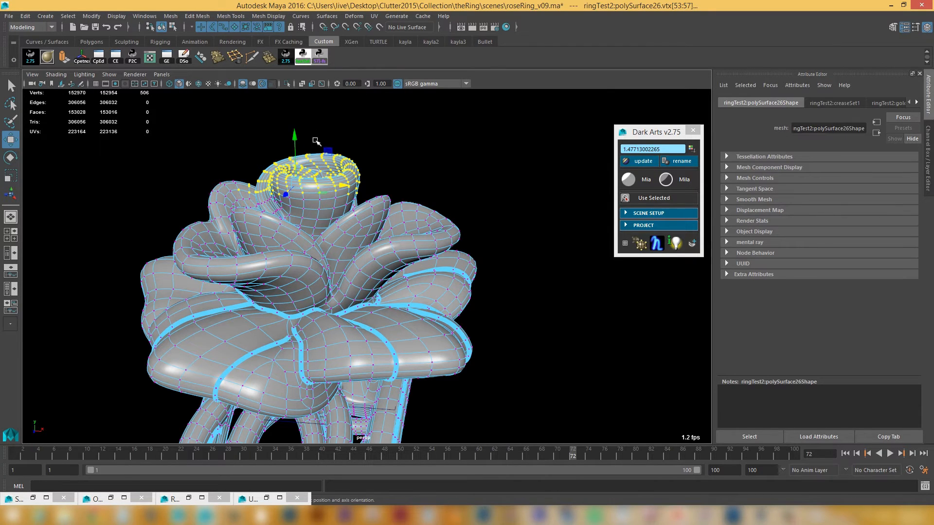
Step: Return to object mode, clear the selection, and test recalling the saved rose vertex selection from its shelf button
key("F8")
key("F8")
left_click(395, 138)
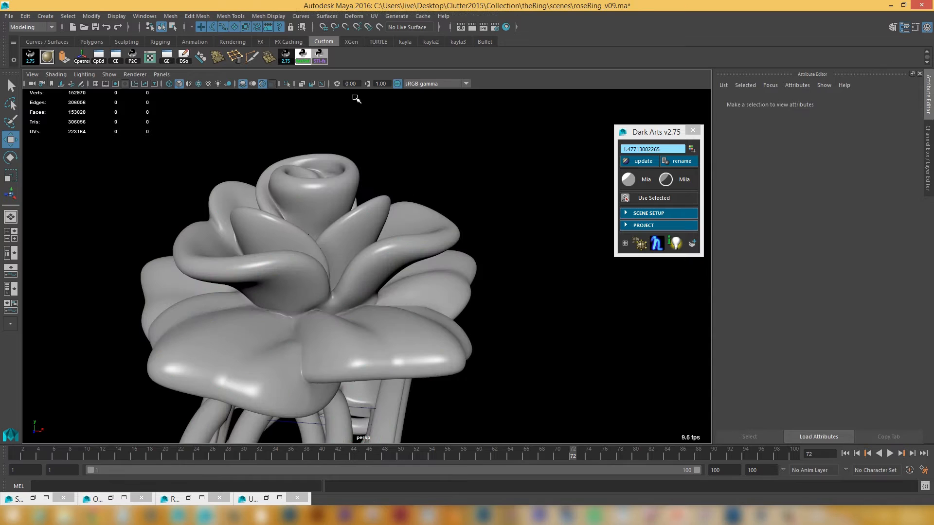
left_click(322, 55)
left_click(429, 139)
left_click(320, 167)
left_click(321, 57)
left_click(391, 142)
Step: Start a new scene without saving the ring file and create a polygon cube at the origin
left_click(74, 27)
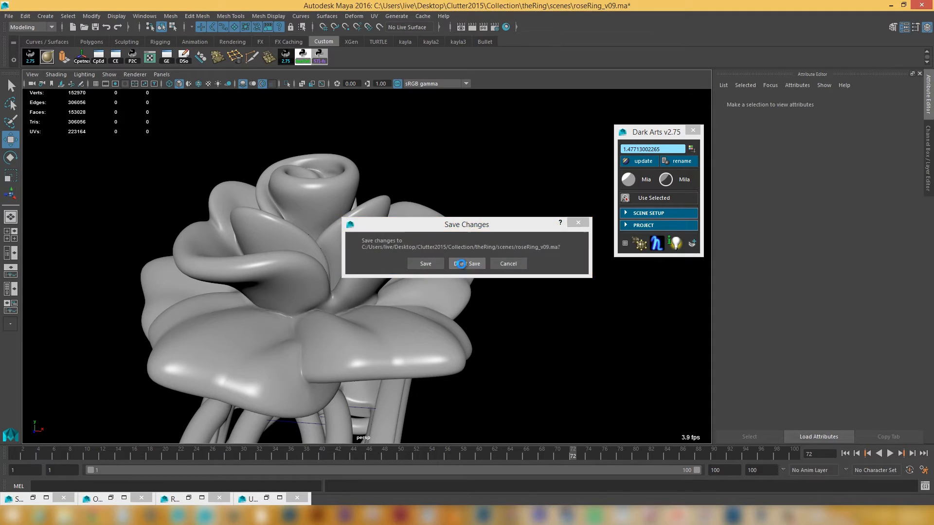
left_click(468, 262)
right_click_drag(412, 266, 404, 291, "shift")
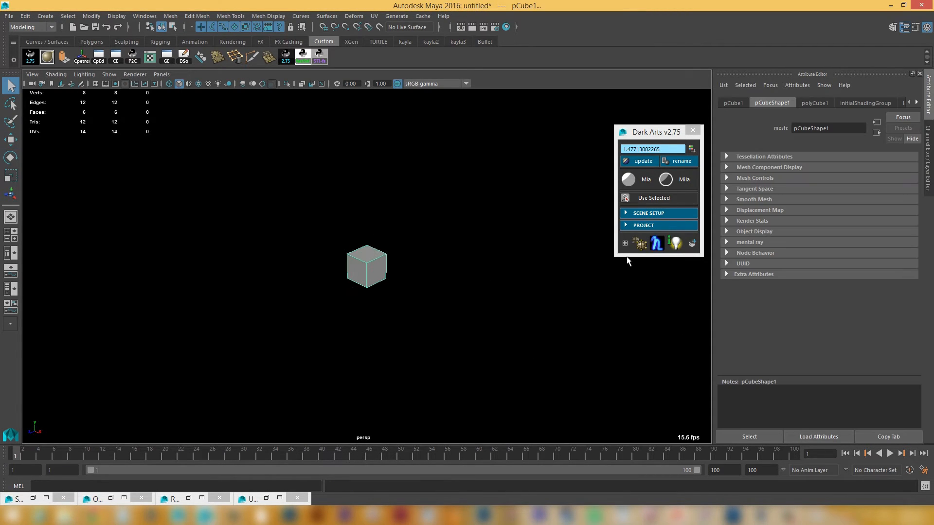
Step: Show the viewport grid and scale the cube up uniformly
left_click(626, 244)
right_click_drag(332, 223, 404, 251, "alt")
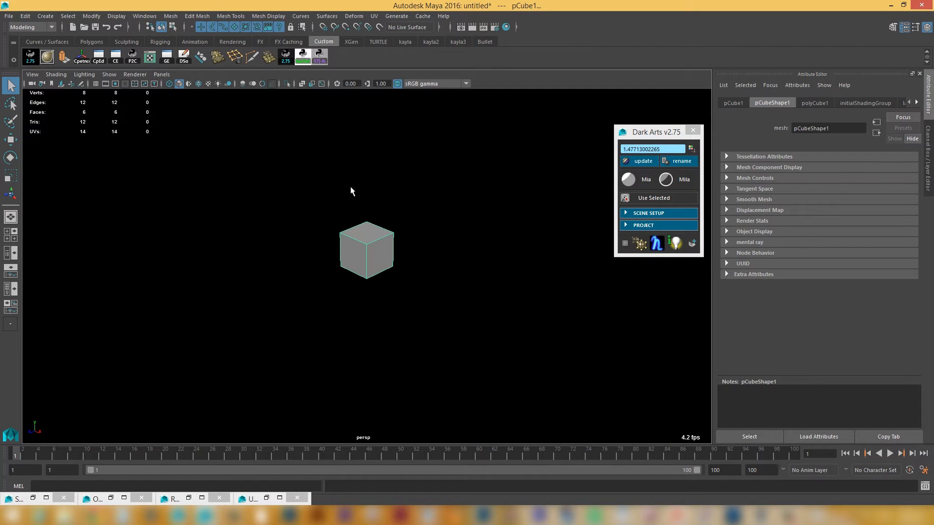
left_click(96, 83)
key("r")
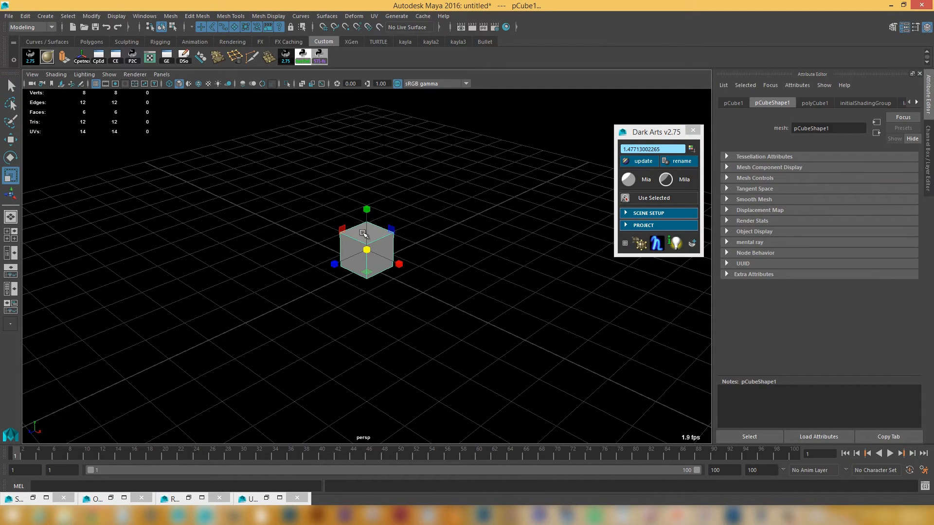
left_click_drag(367, 249, 398, 248)
right_click_drag(523, 199, 493, 213, "alt")
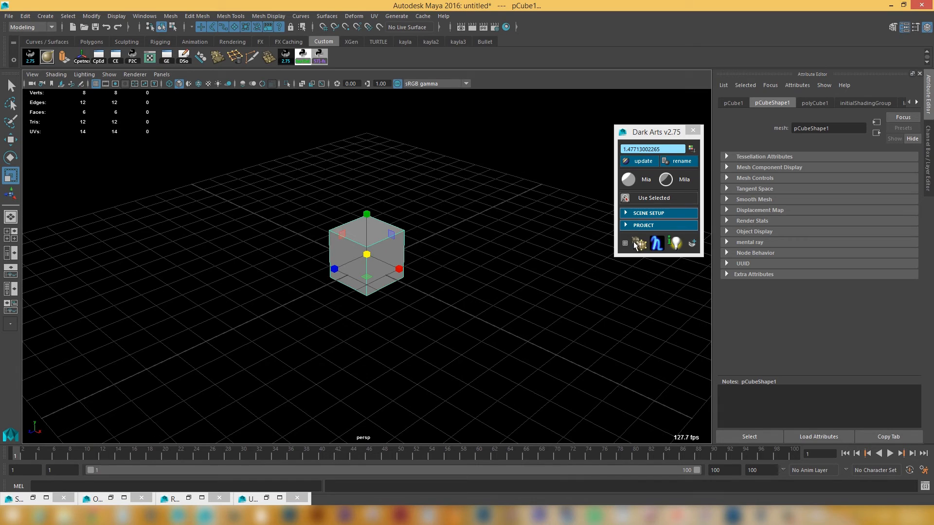
left_click(628, 243)
left_click_drag(535, 253, 492, 256, "alt")
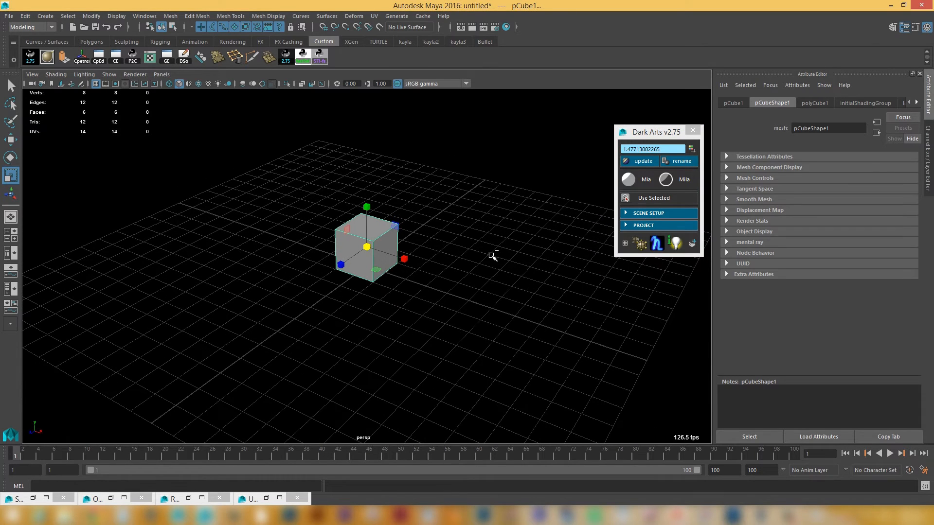
Step: Duplicate the cube eleven times in place
key("ctrl+d")
key("ctrl+d")
key("ctrl+d")
key("ctrl+d")
key("ctrl+d")
key("ctrl+d")
key("ctrl+d")
key("ctrl+d")
key("ctrl+d")
key("ctrl+d")
key("ctrl+d")
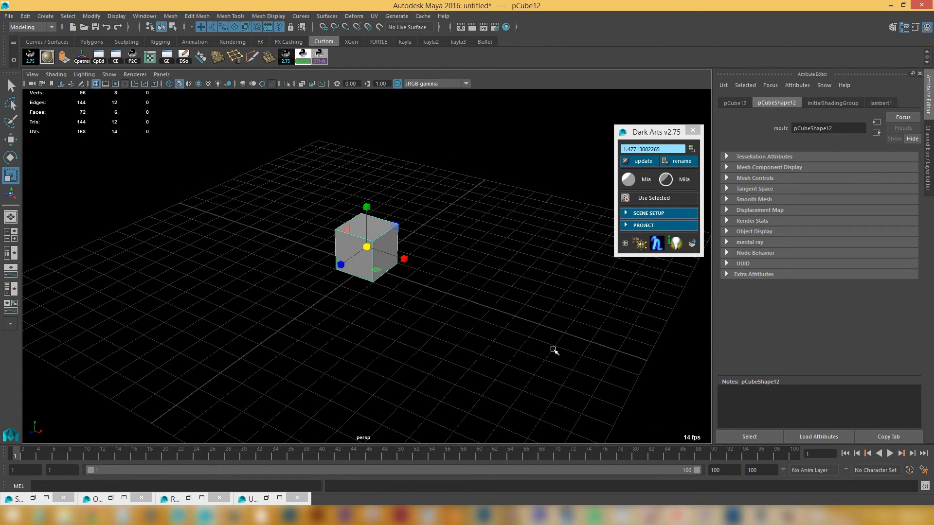
Step: Select all the stacked cubes and spread them into a row along X with the Dark Arts command 4x
left_click_drag(553, 350, 326, 200)
left_click_drag(431, 259, 407, 256, "alt")
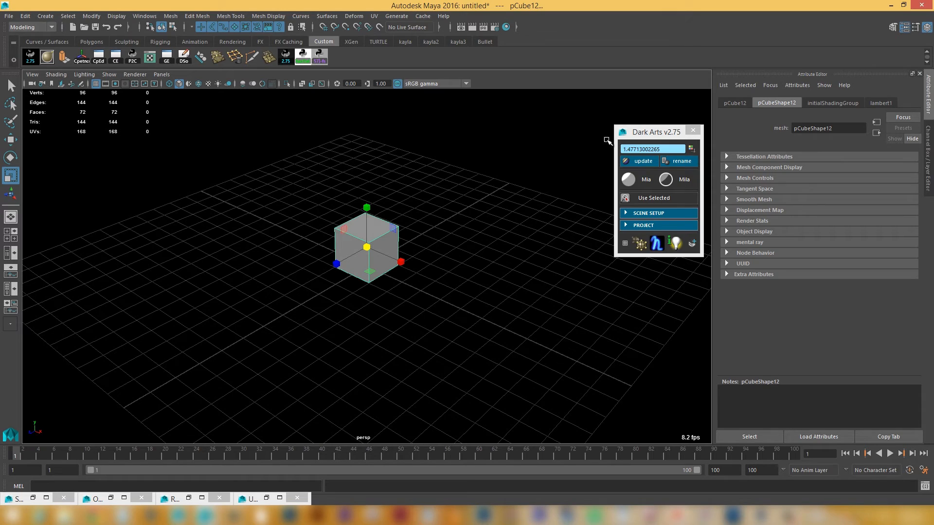
left_click(667, 149)
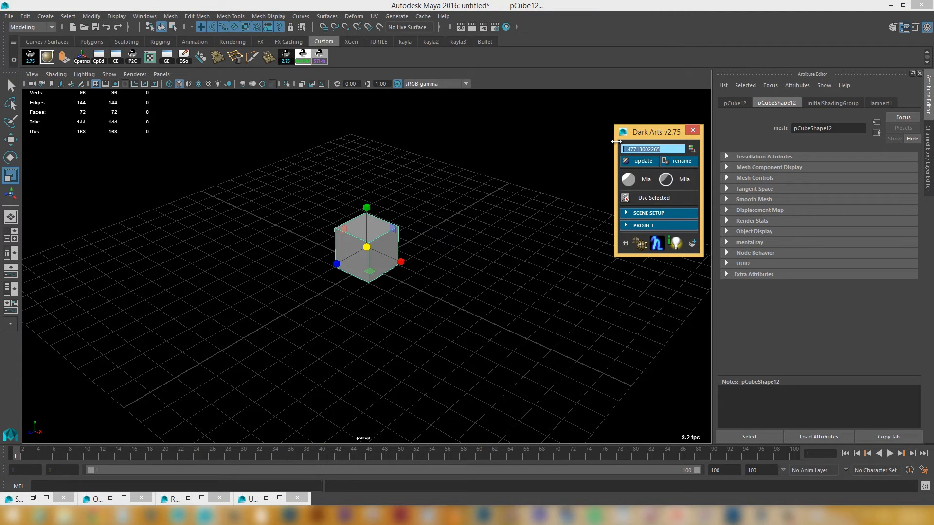
type("4x")
key("Return")
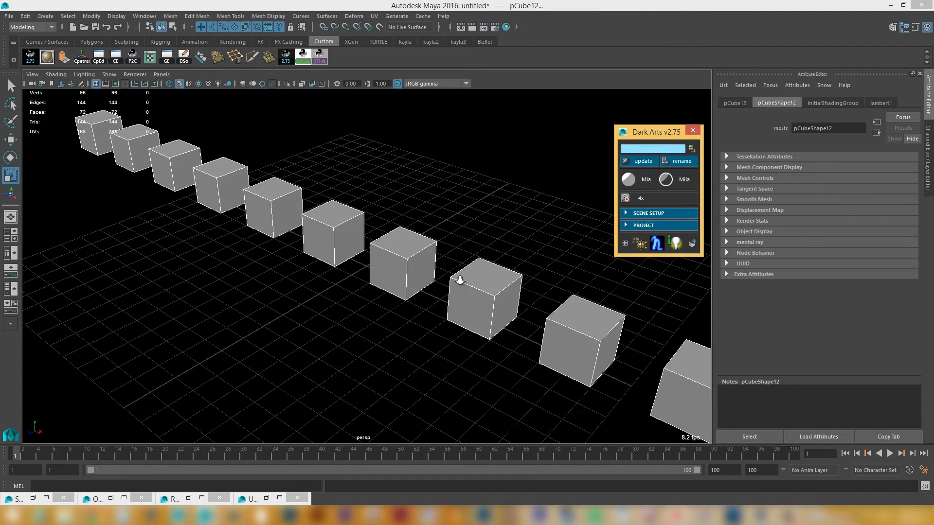
Step: Move the row of cubes forward along Z and save their selection as a shelf button
right_click_drag(460, 280, 288, 243, "alt")
left_click_drag(288, 245, 297, 251, "alt")
left_click_drag(405, 230, 433, 240, "alt")
key("w")
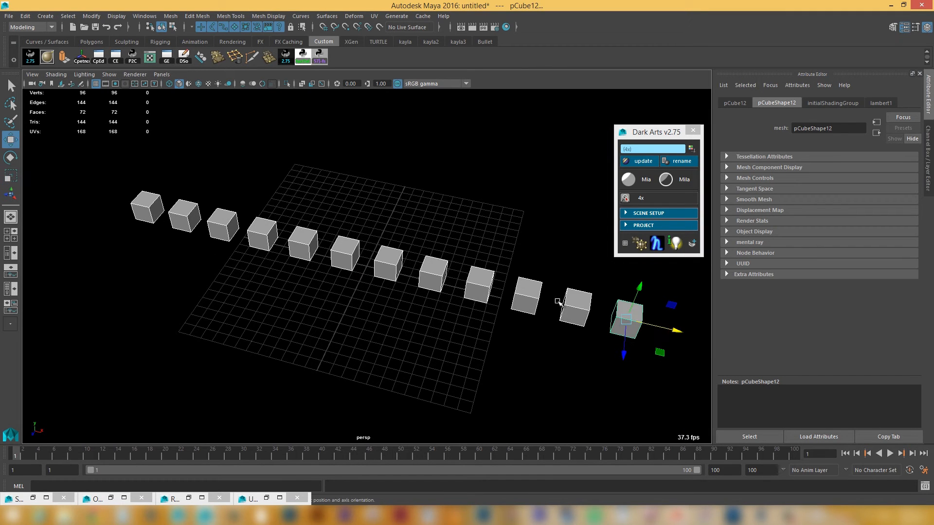
left_click_drag(628, 357, 622, 387)
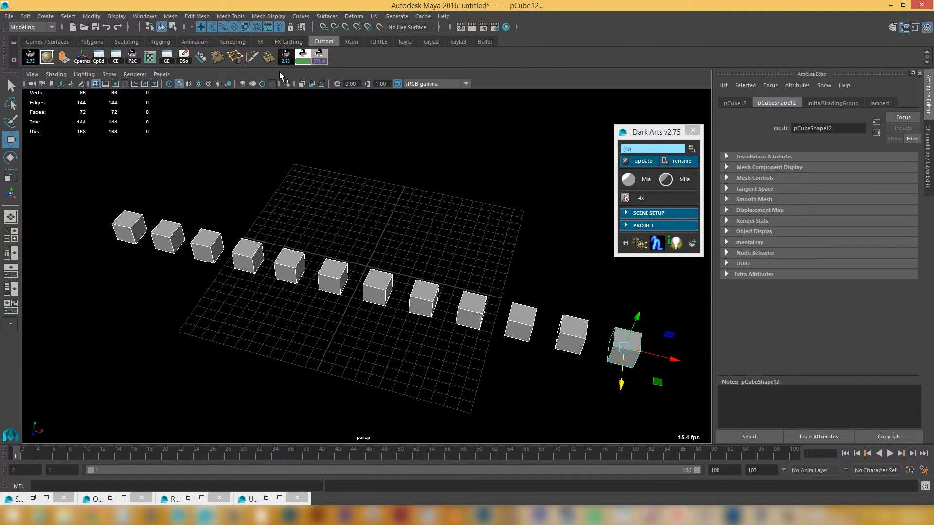
left_click(285, 58)
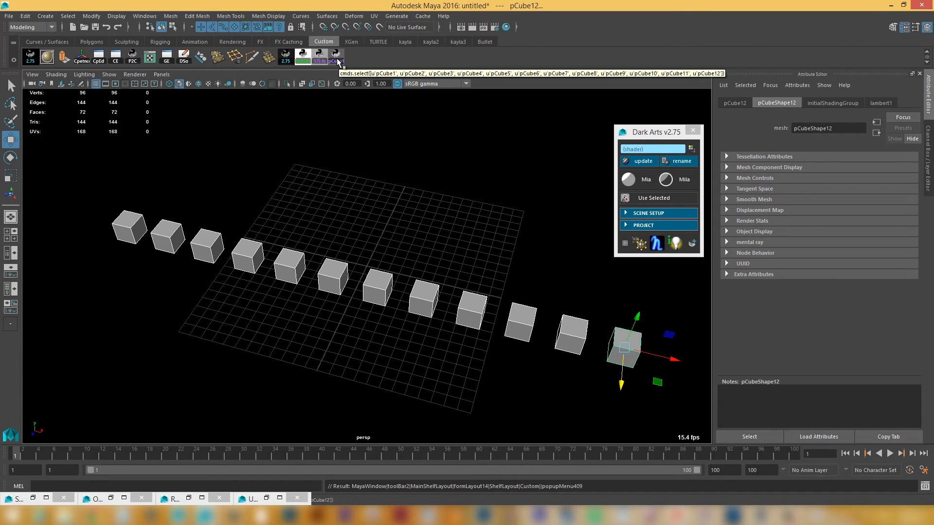
Step: Clear the selection, create a polygon torus, and move it back along Z behind the row of cubes
left_click(407, 203)
right_click(404, 205, "shift")
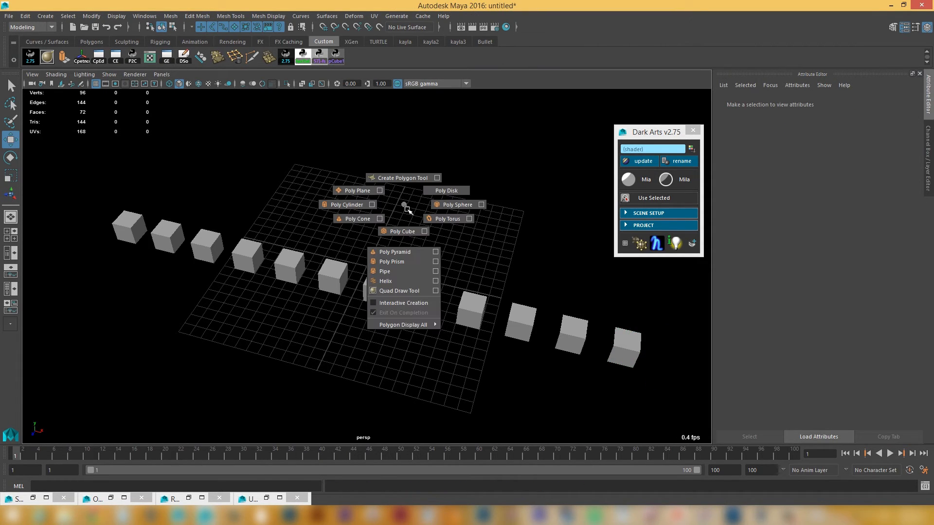
right_click_drag(407, 209, 445, 219)
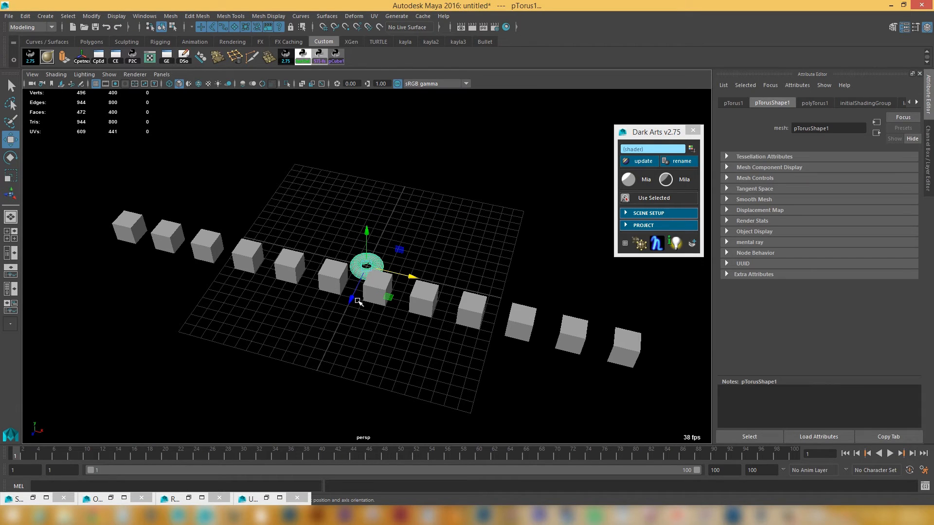
left_click_drag(356, 299, 365, 283)
Step: Duplicate the torus four times into an evenly spaced row along X and select all five tori
key("ctrl+d")
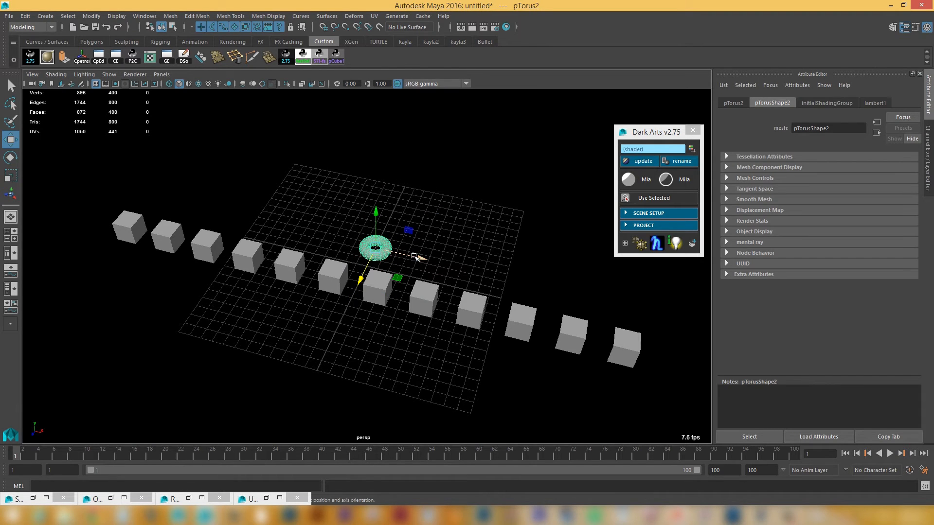
left_click_drag(415, 257, 318, 246)
key("ctrl+d")
key("ctrl+d")
key("ctrl+d")
left_click_drag(136, 196, 395, 246)
Step: Save the five-torus selection to the shelf repeatedly, filling it with a run of selection buttons
left_click(303, 59)
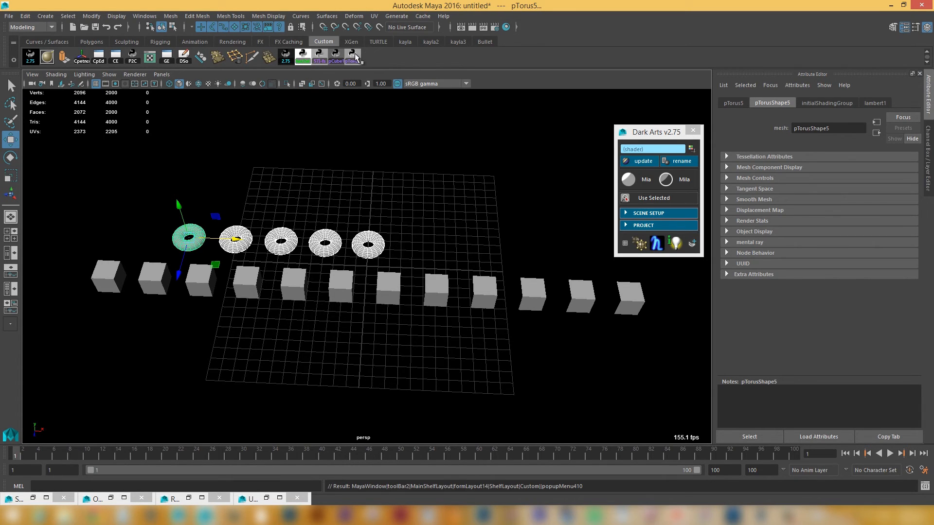
double_click(303, 61)
left_click(303, 61)
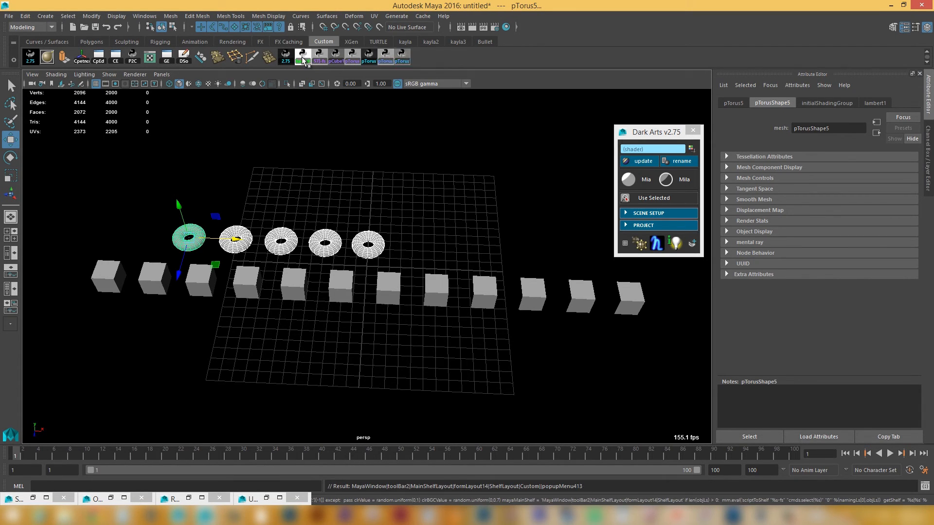
double_click(303, 61)
double_click(304, 60)
double_click(303, 60)
double_click(303, 60)
left_click(303, 60)
left_click(303, 60)
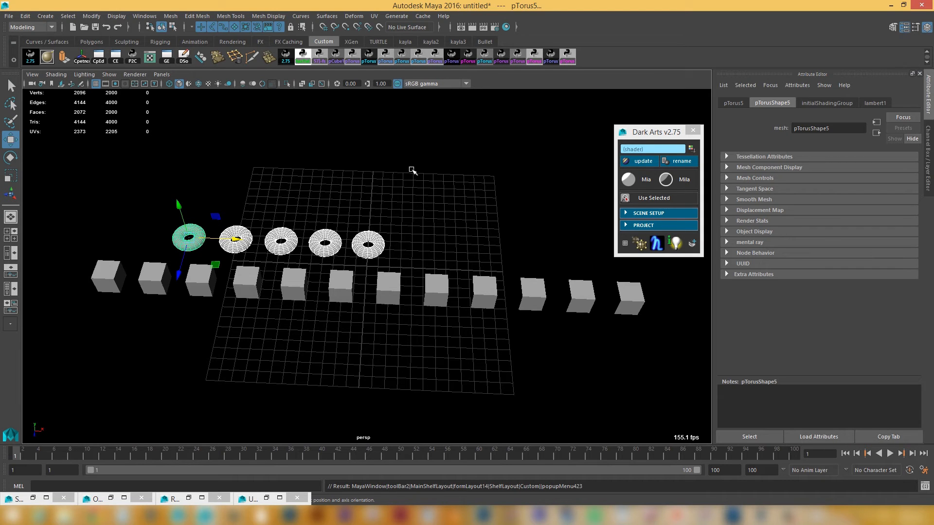
Step: Recall the torus selection from the shelf, save it once more as a button, and recall the cube selection
left_click_drag(403, 180, 383, 177, "alt")
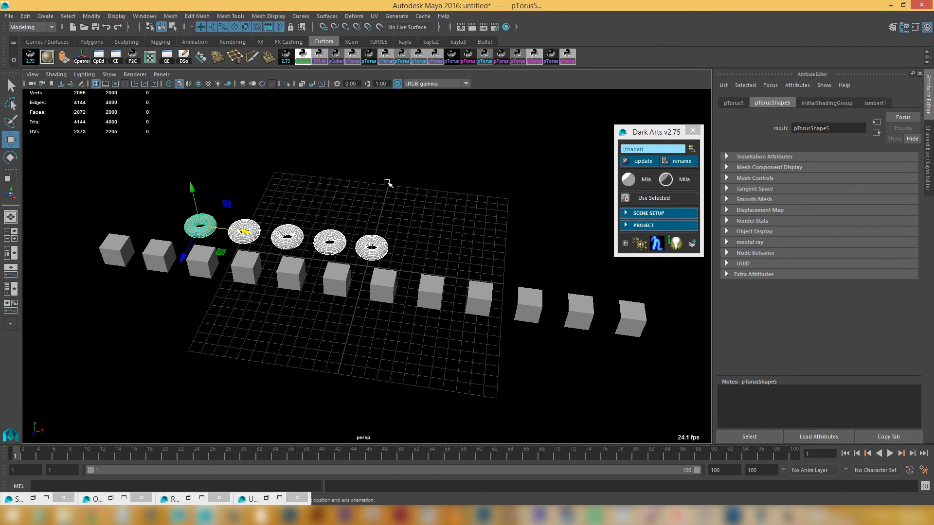
left_click(386, 181)
left_click(355, 56)
left_click(308, 57)
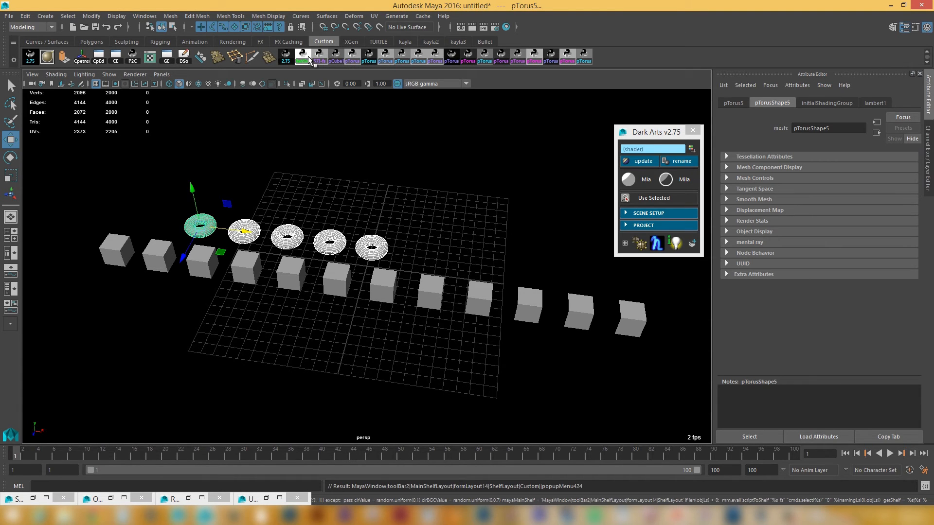
left_click(336, 57)
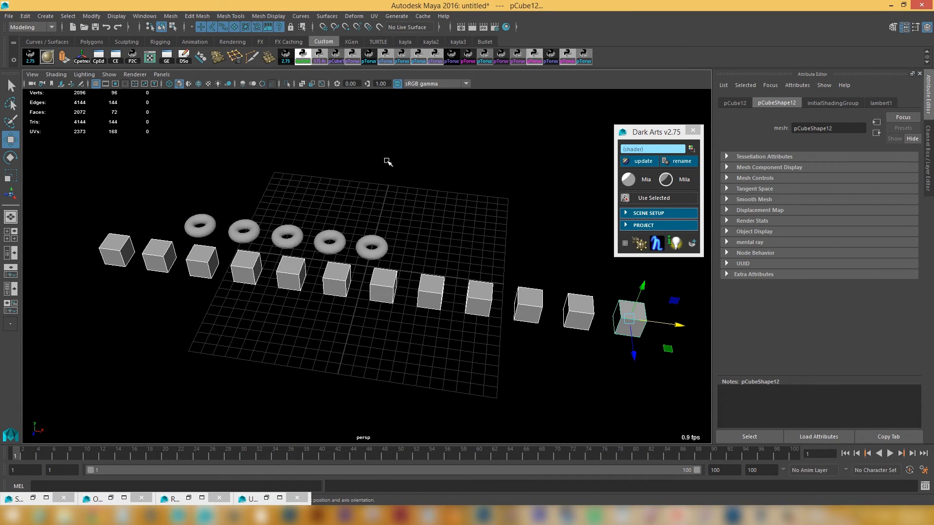
Step: Clear the cube selection and delete all Fast Selection shelf buttons, answering y
left_click_drag(384, 159, 390, 200, "alt")
left_click(379, 207)
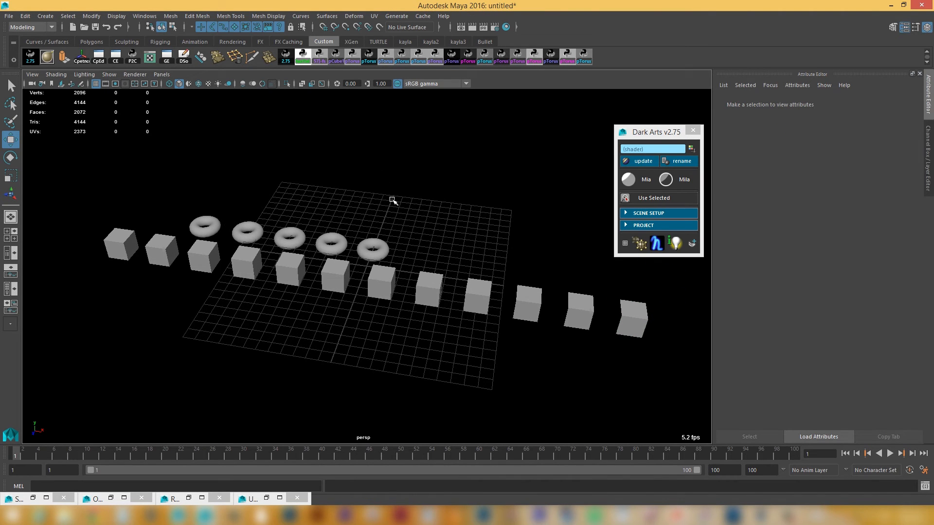
left_click(304, 57)
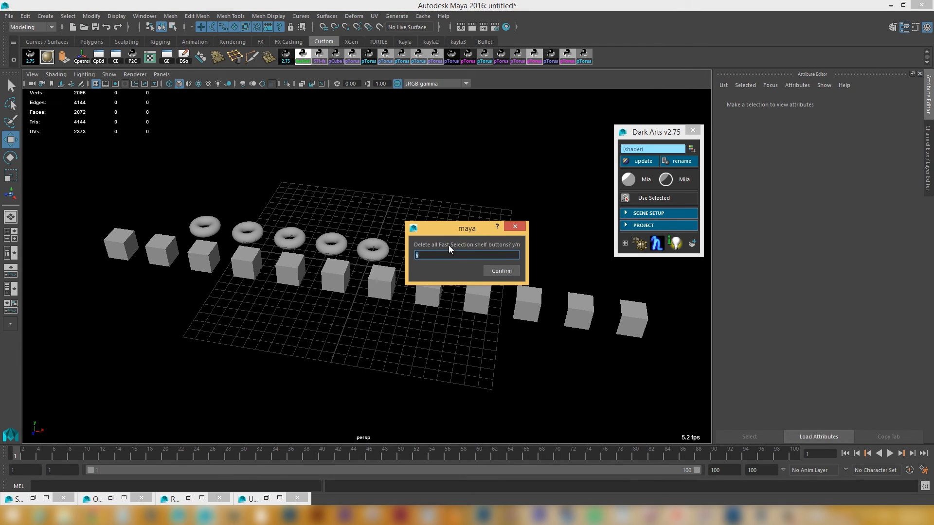
left_click(500, 272)
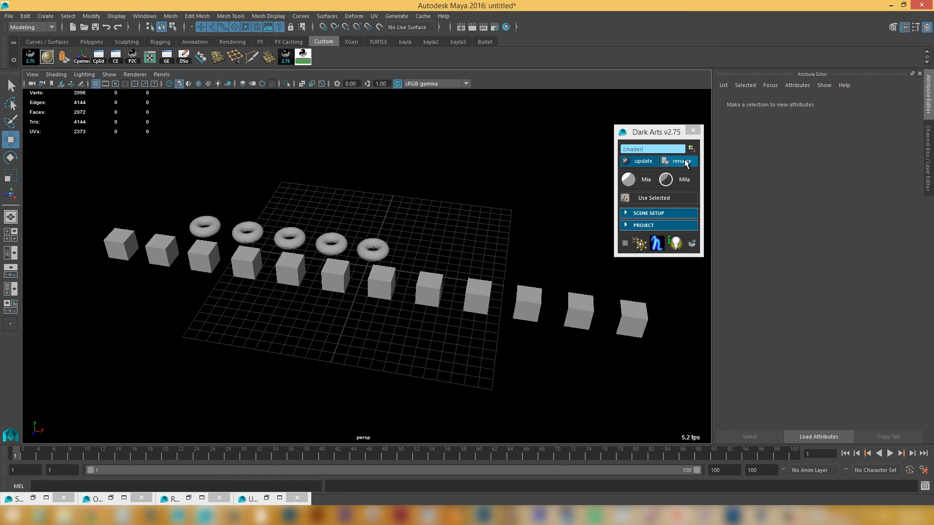
Step: Open the Copy / Mirror Animation script and view the saved selections offered for its source
left_click(664, 147)
right_click(664, 149)
mouse_move(689, 153)
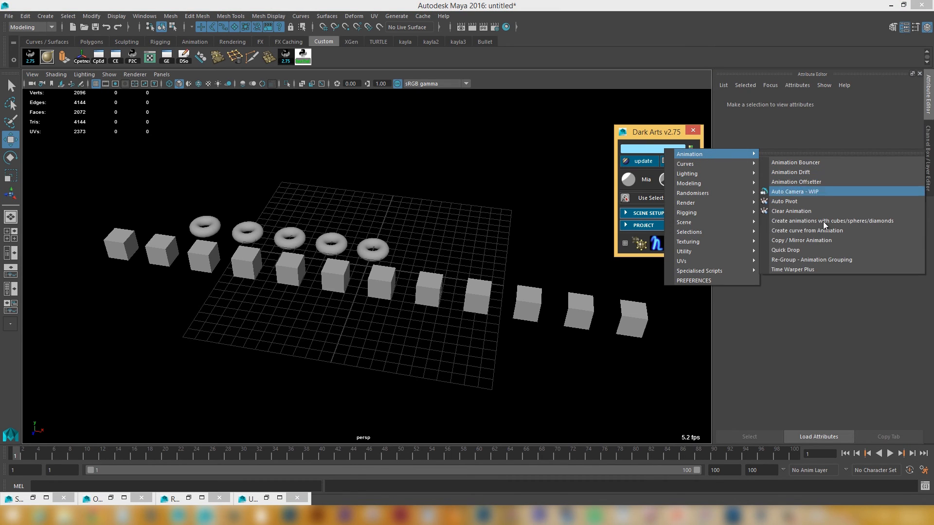
left_click(818, 239)
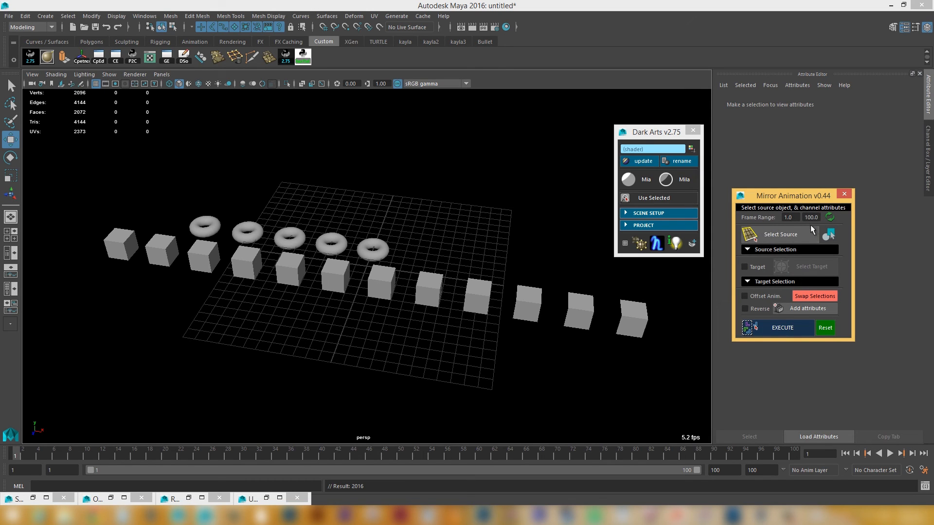
right_click(779, 238)
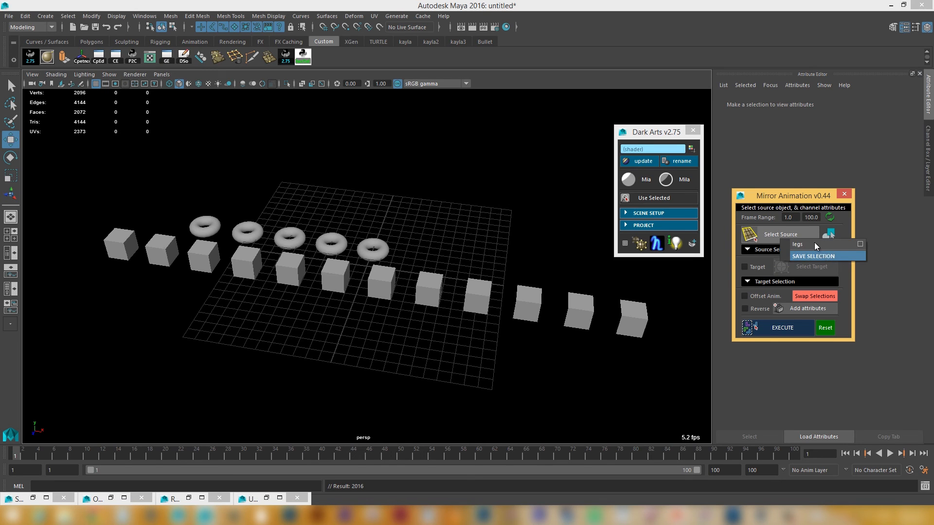
left_click(793, 197)
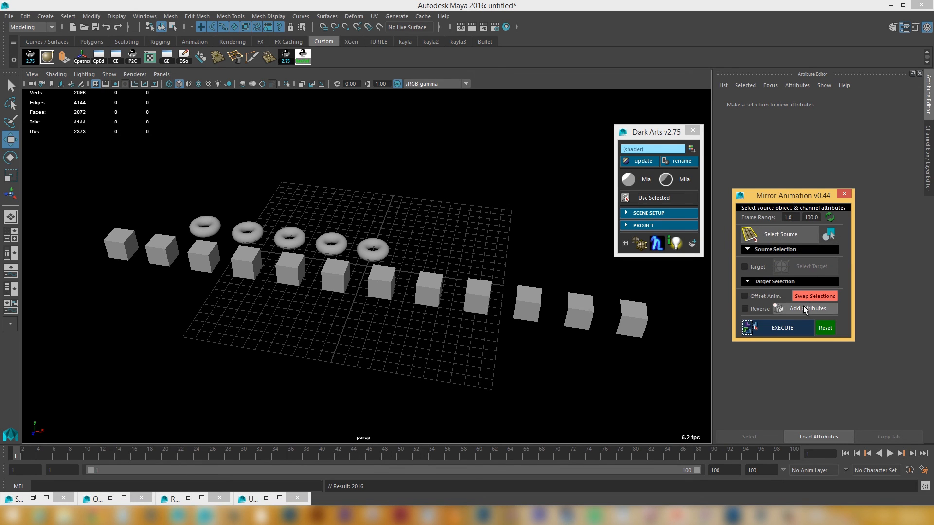